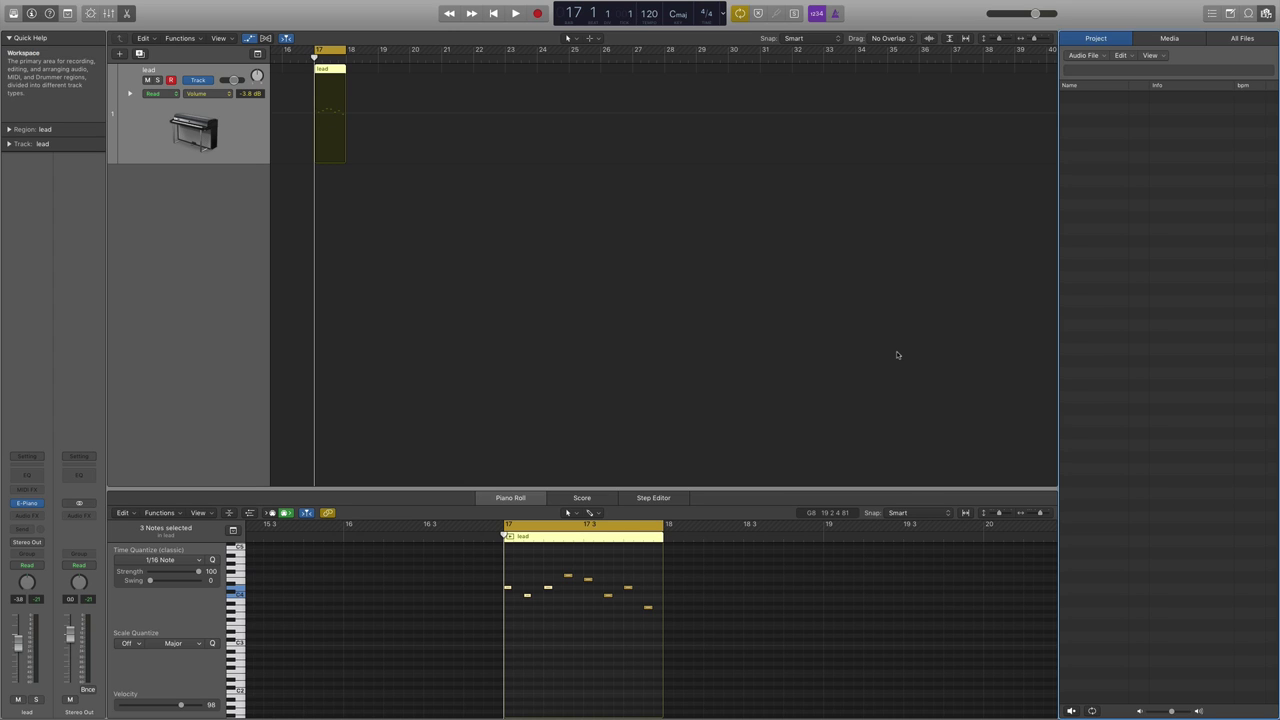
- Play back the lead melody, then select its opening notes
key("space")
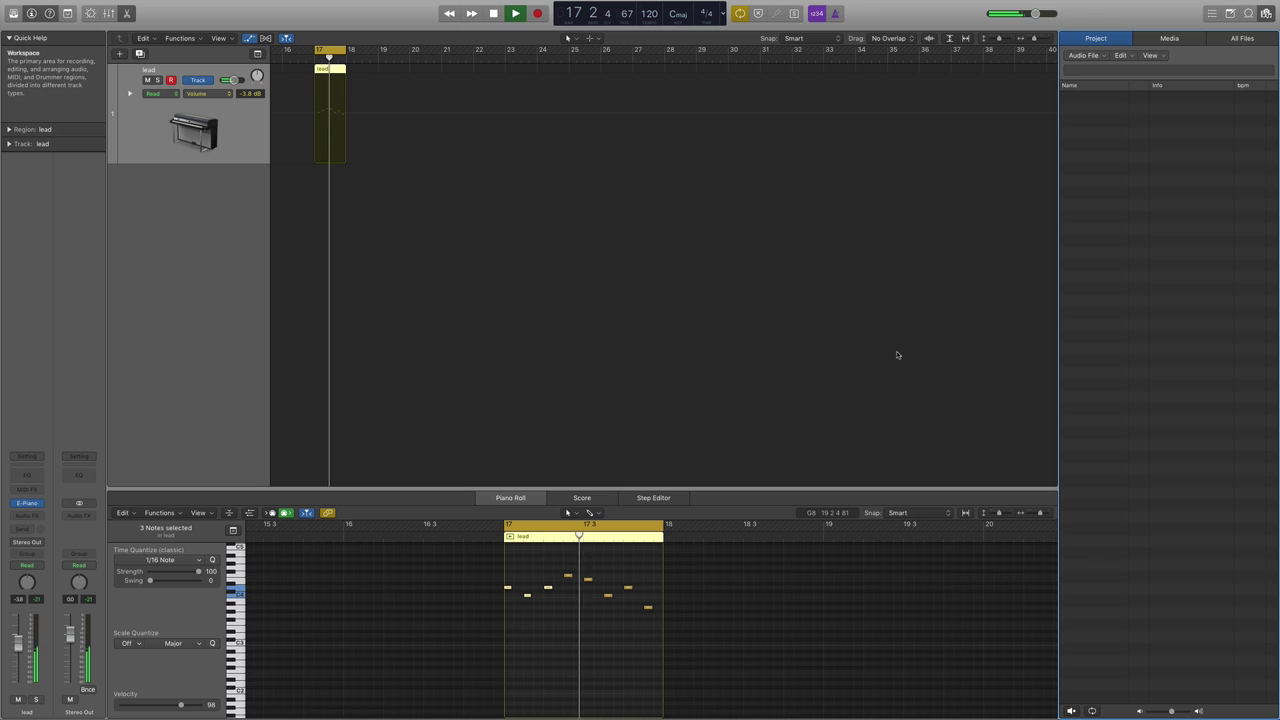
key("space")
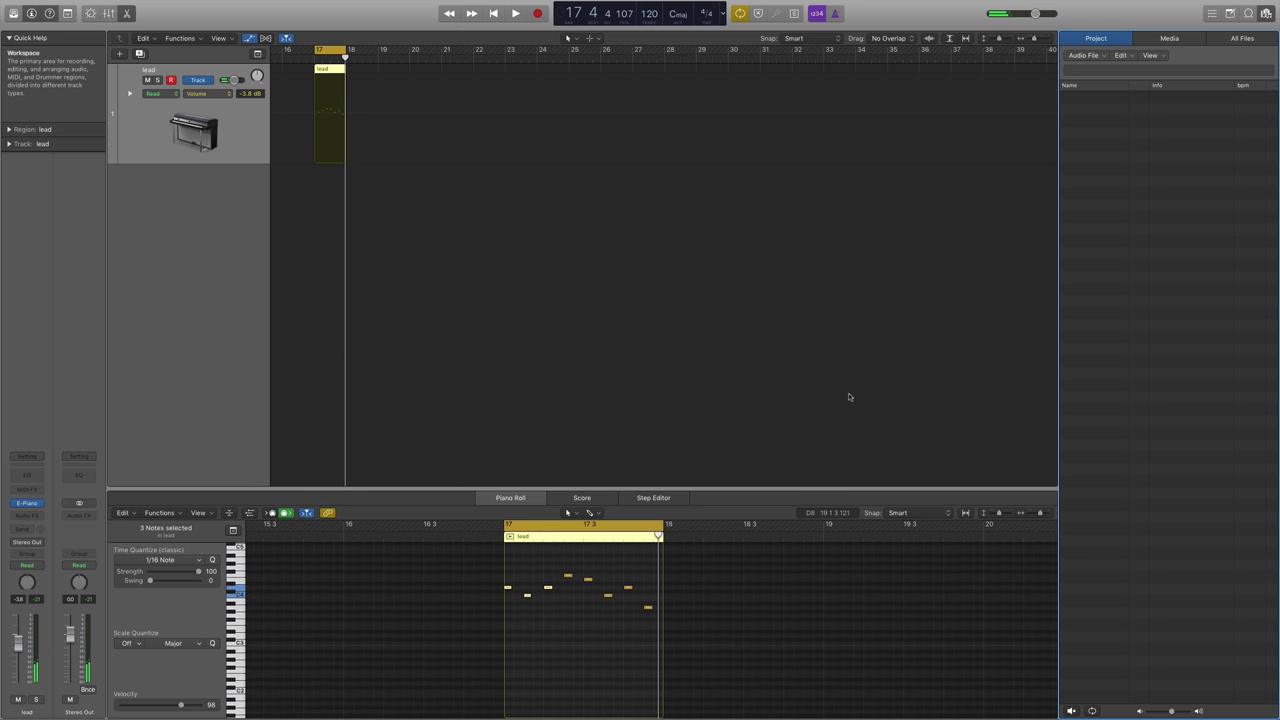
left_click_drag(550, 612, 502, 562)
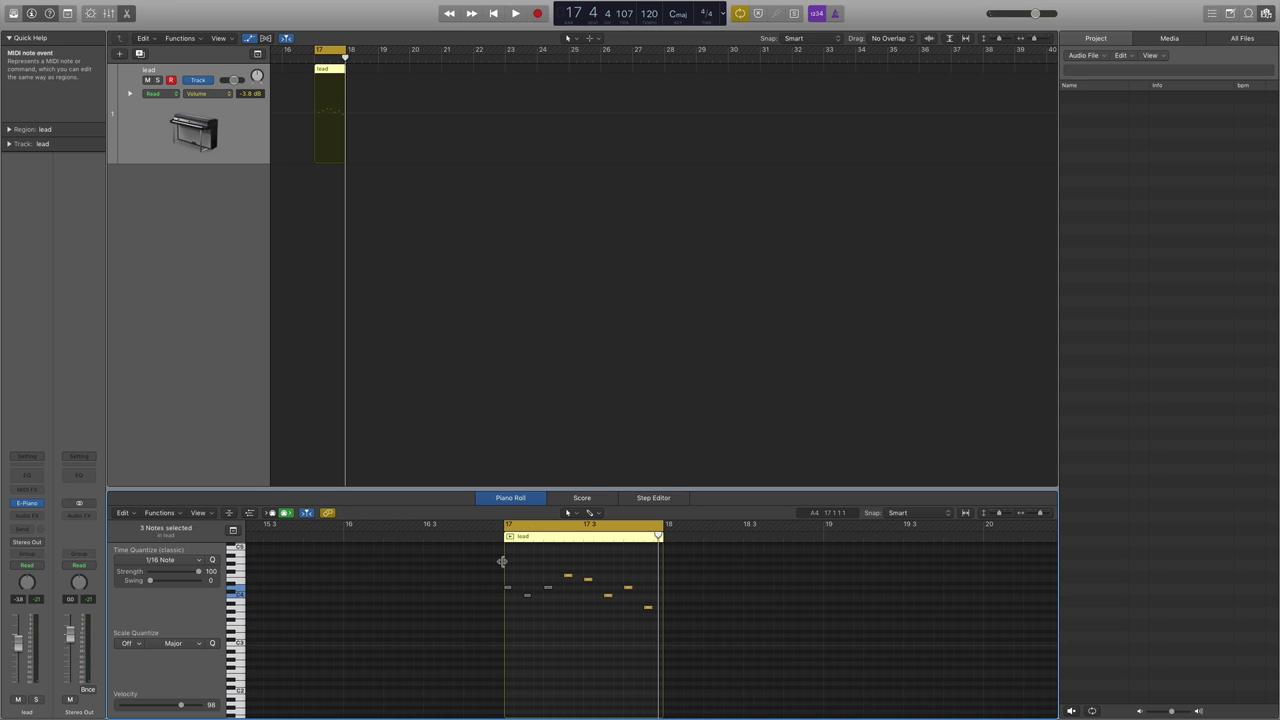
- Replay the melody from bar 17 with the metronome click switched on, then stop
key("space")
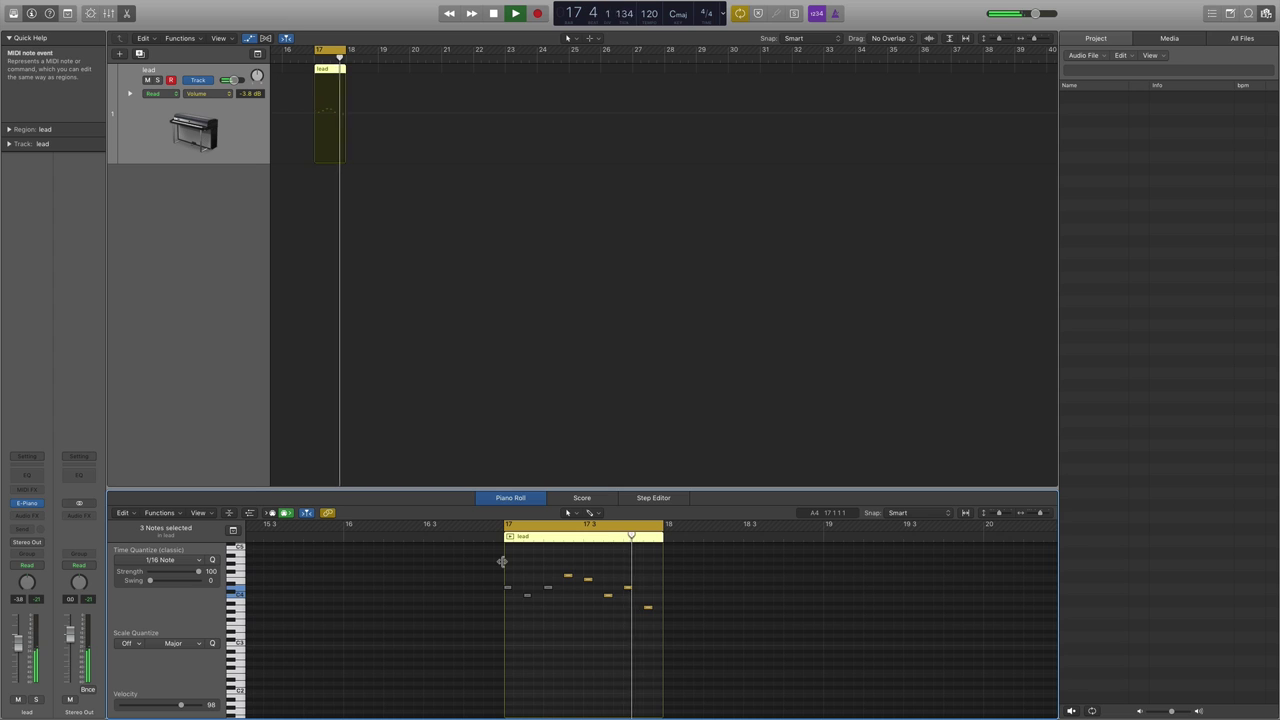
left_click(835, 13)
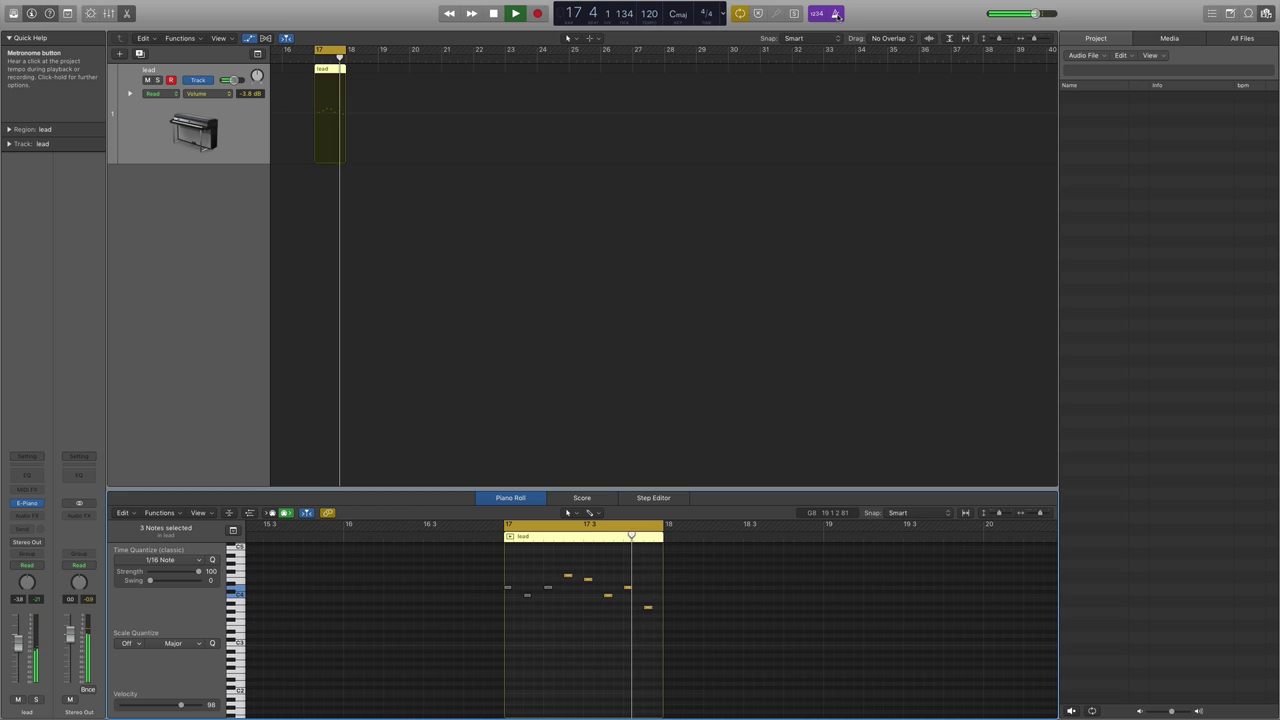
key("space")
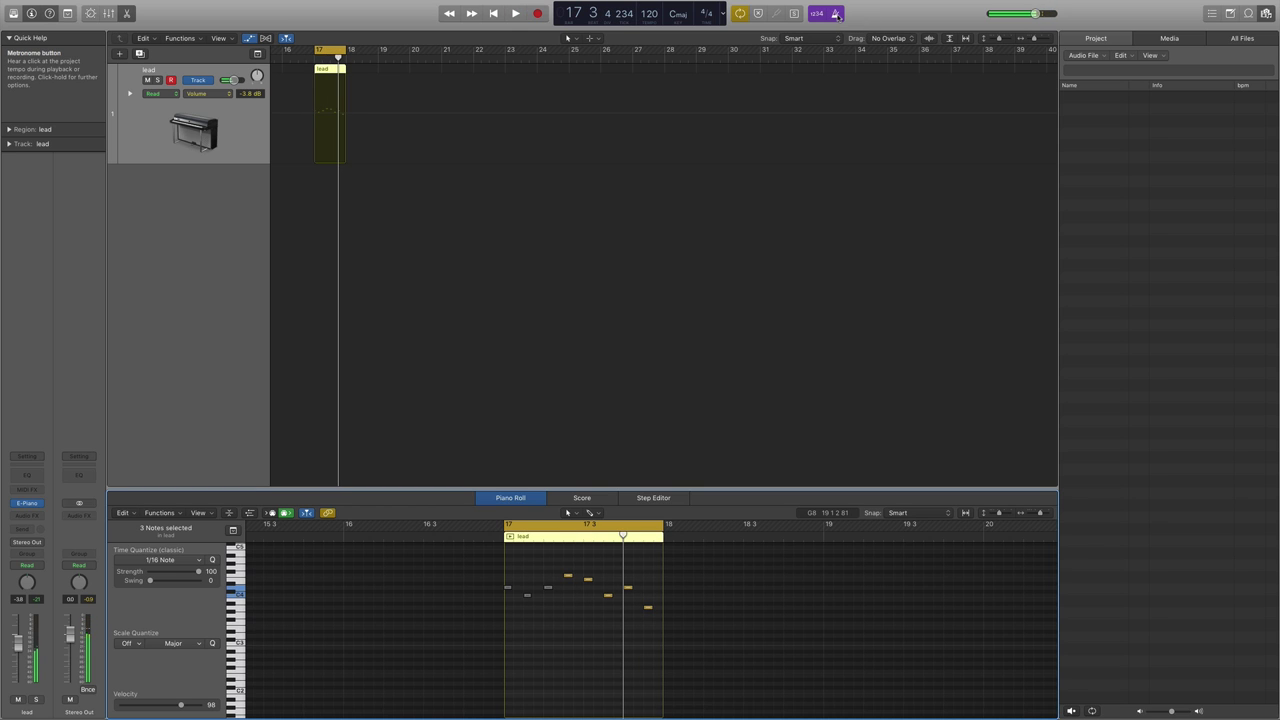
- Switch the metronome off and replace the Vintage Electric Piano with the KORG MonoPoly synth
left_click(836, 13)
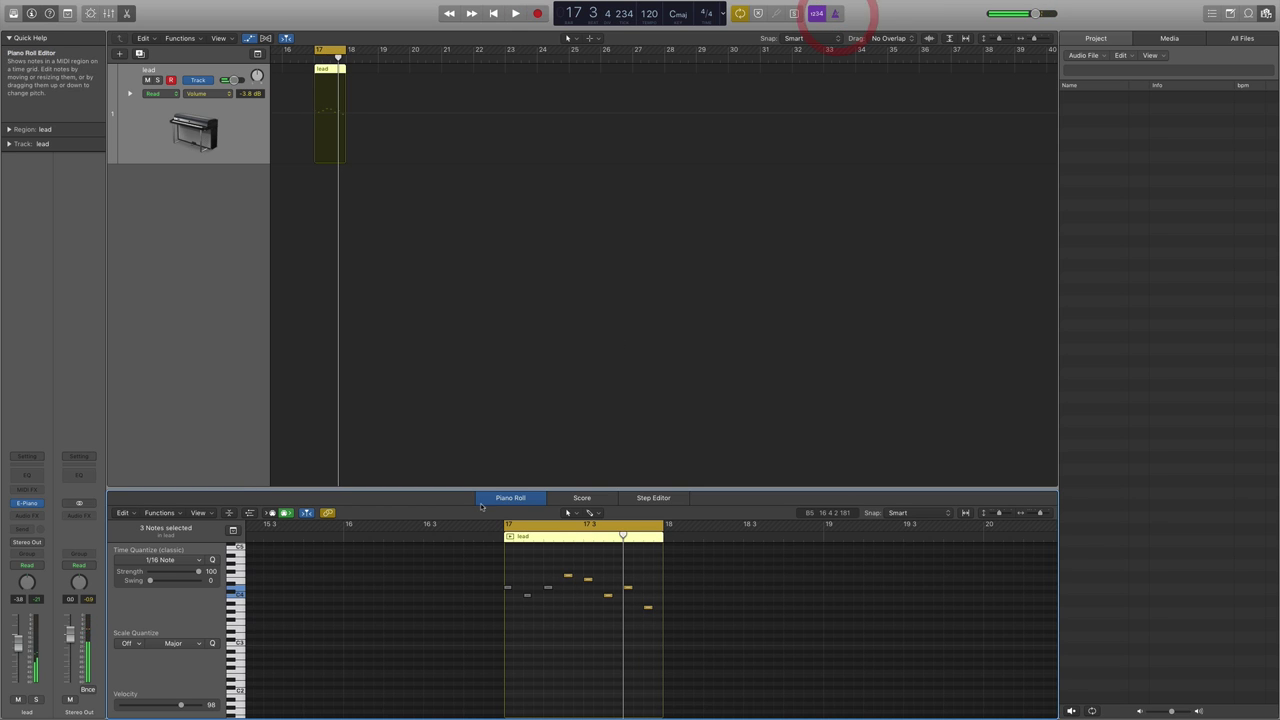
left_click(40, 503)
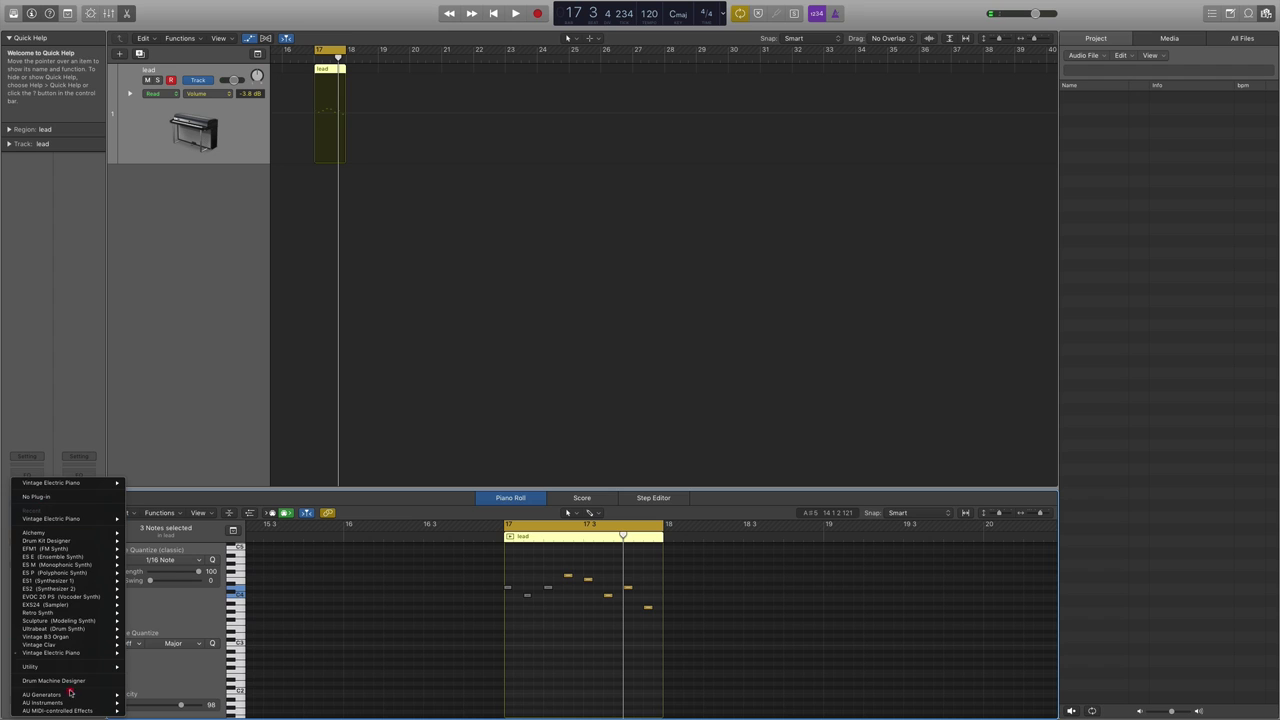
mouse_move(73, 703)
mouse_move(180, 656)
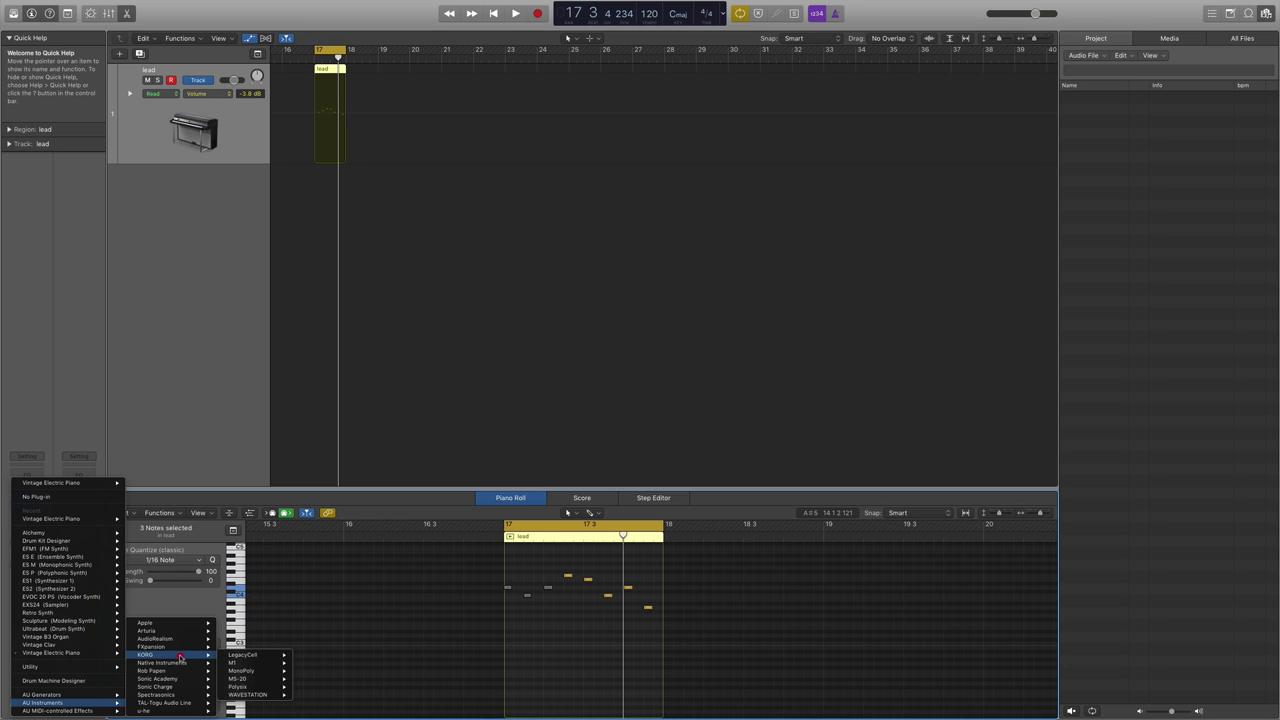
left_click(260, 672)
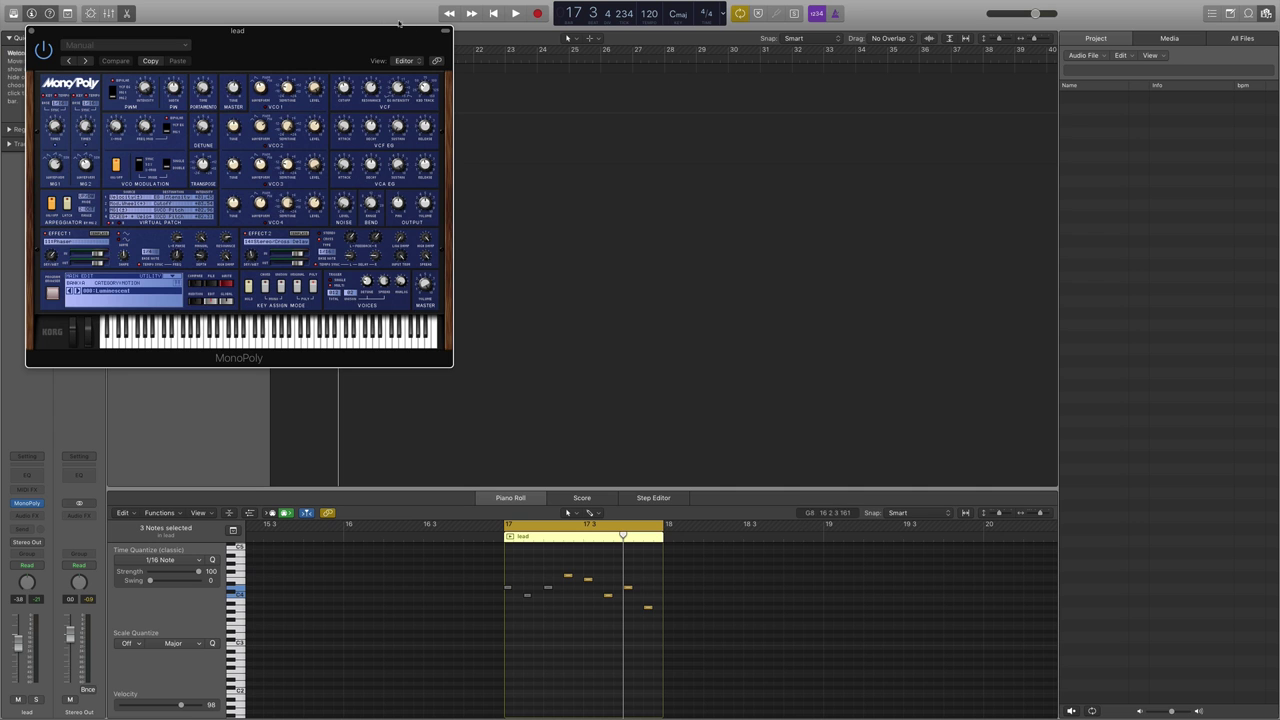
left_click_drag(362, 31, 731, 122)
- Load the A061 Phat MG Bass program from the BASS category into the MonoPoly
double_click(730, 123)
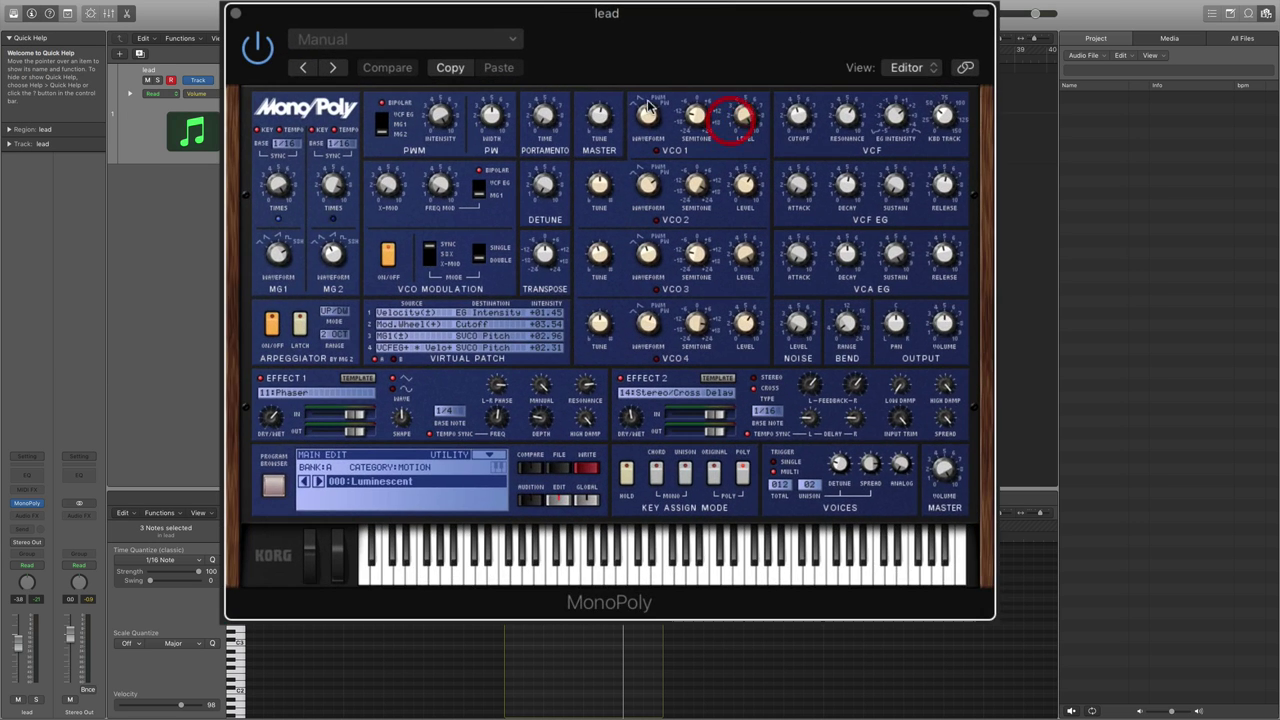
left_click(403, 461)
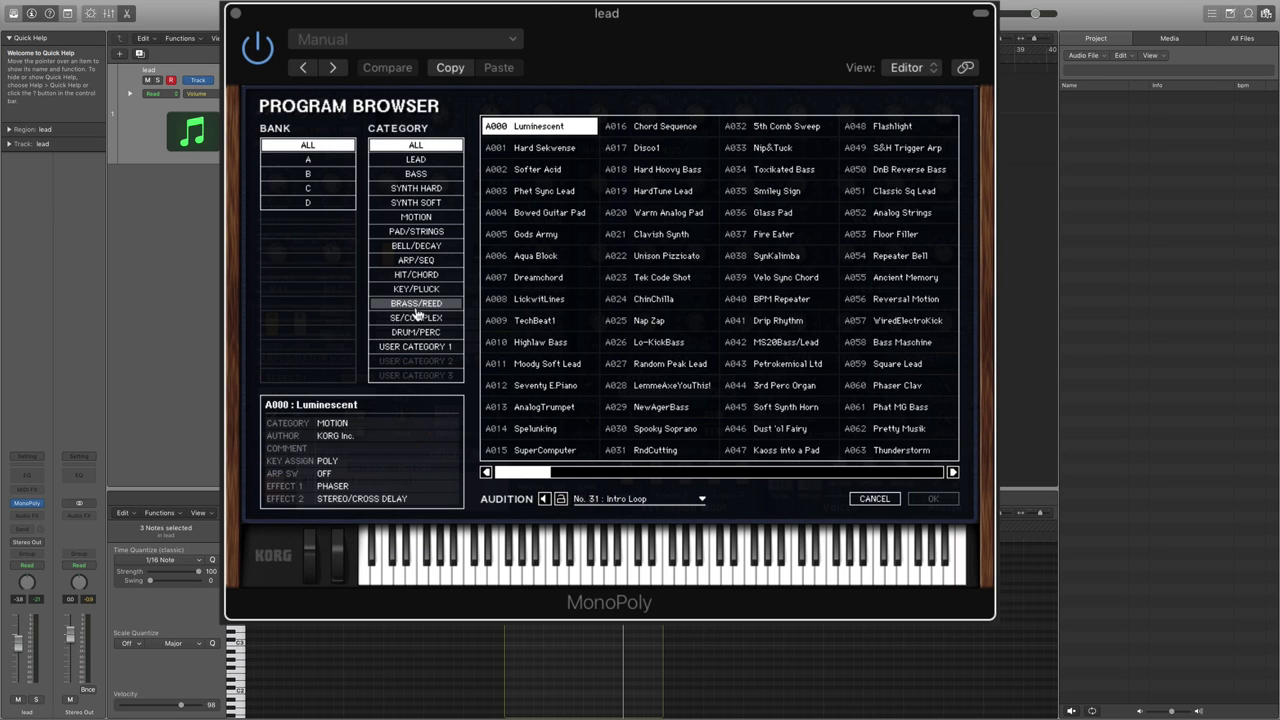
left_click(425, 176)
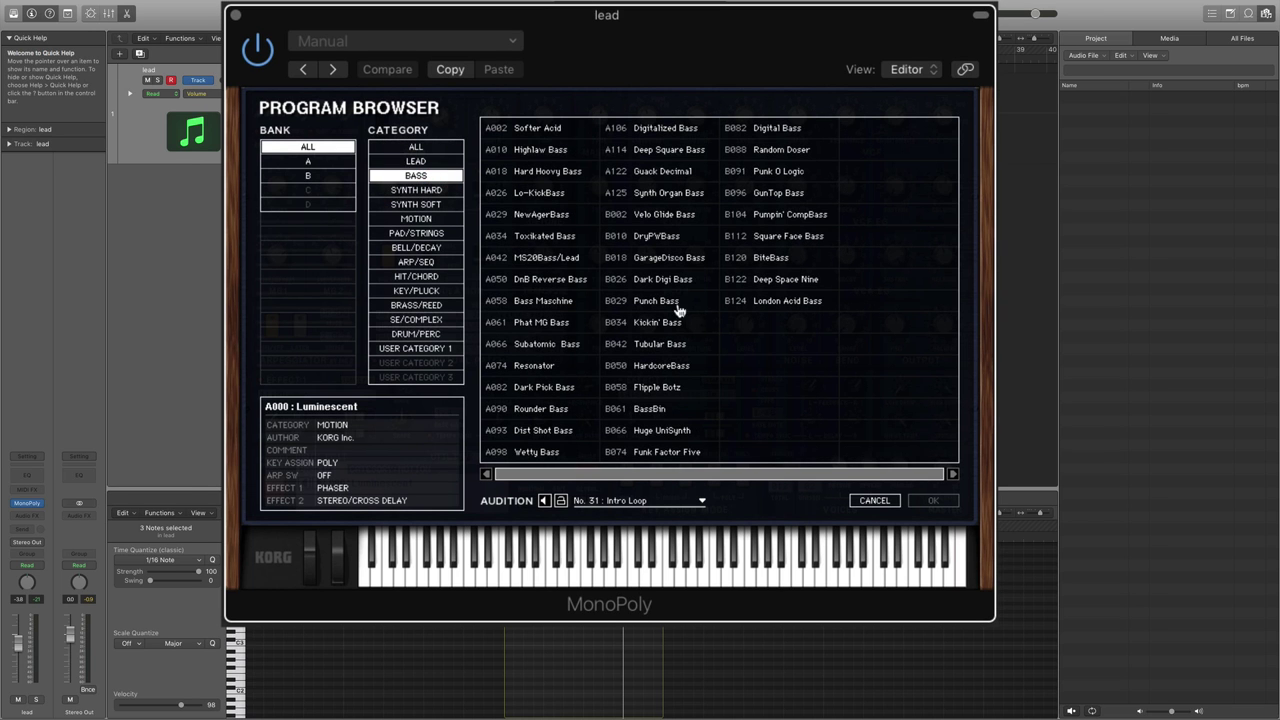
left_click(550, 322)
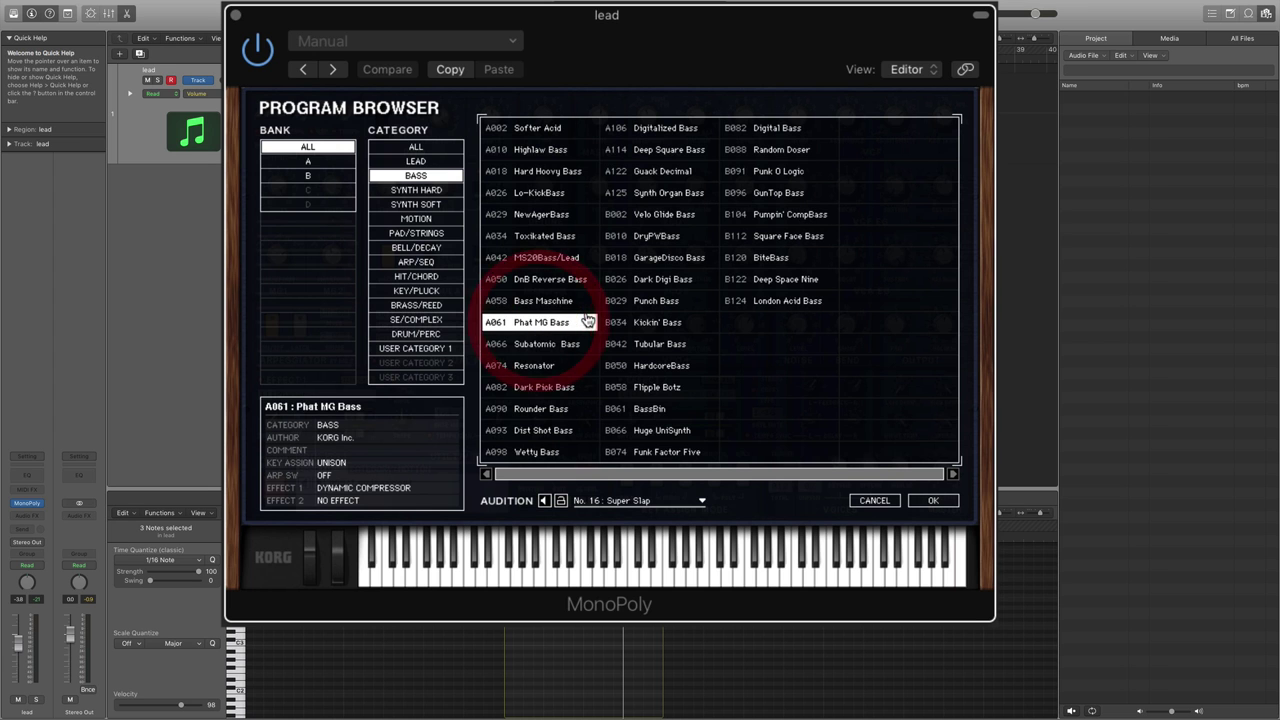
double_click(550, 322)
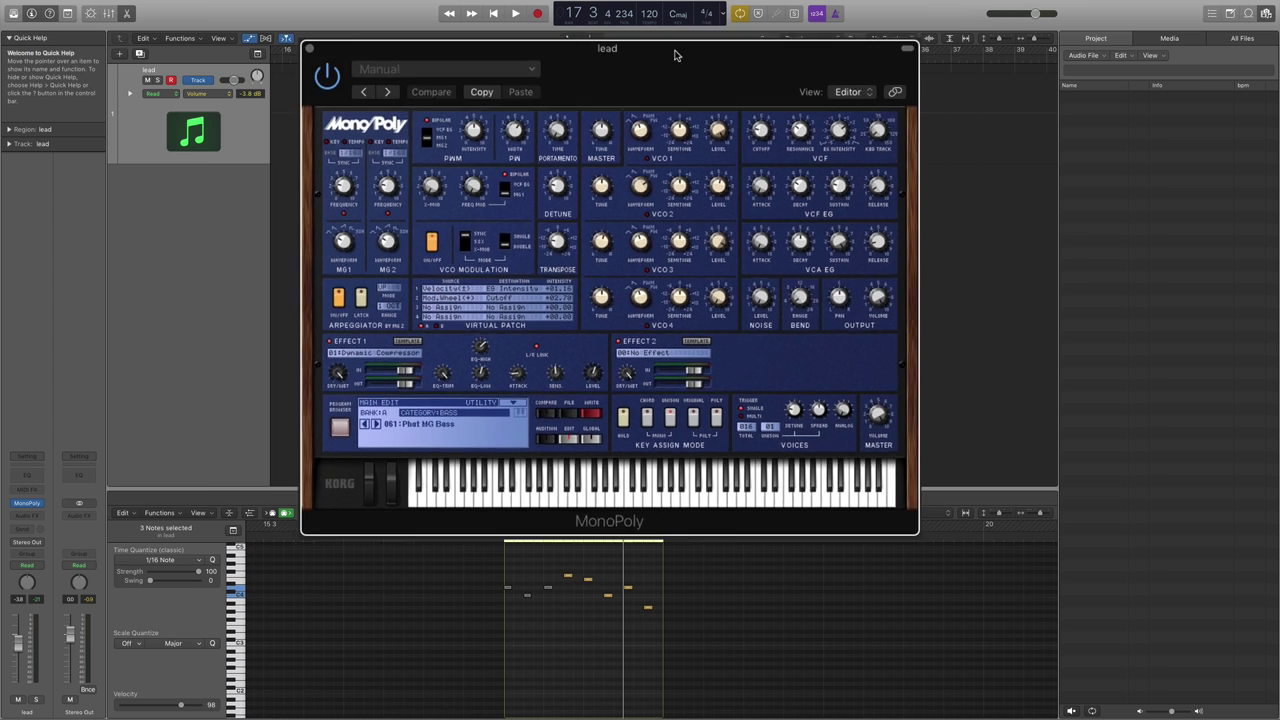
- Set MonoPoly Effect 1 to 17: Reverb-Smooth Hall with pre-delay lowered to 40.0 ms
left_click_drag(675, 55, 688, 133)
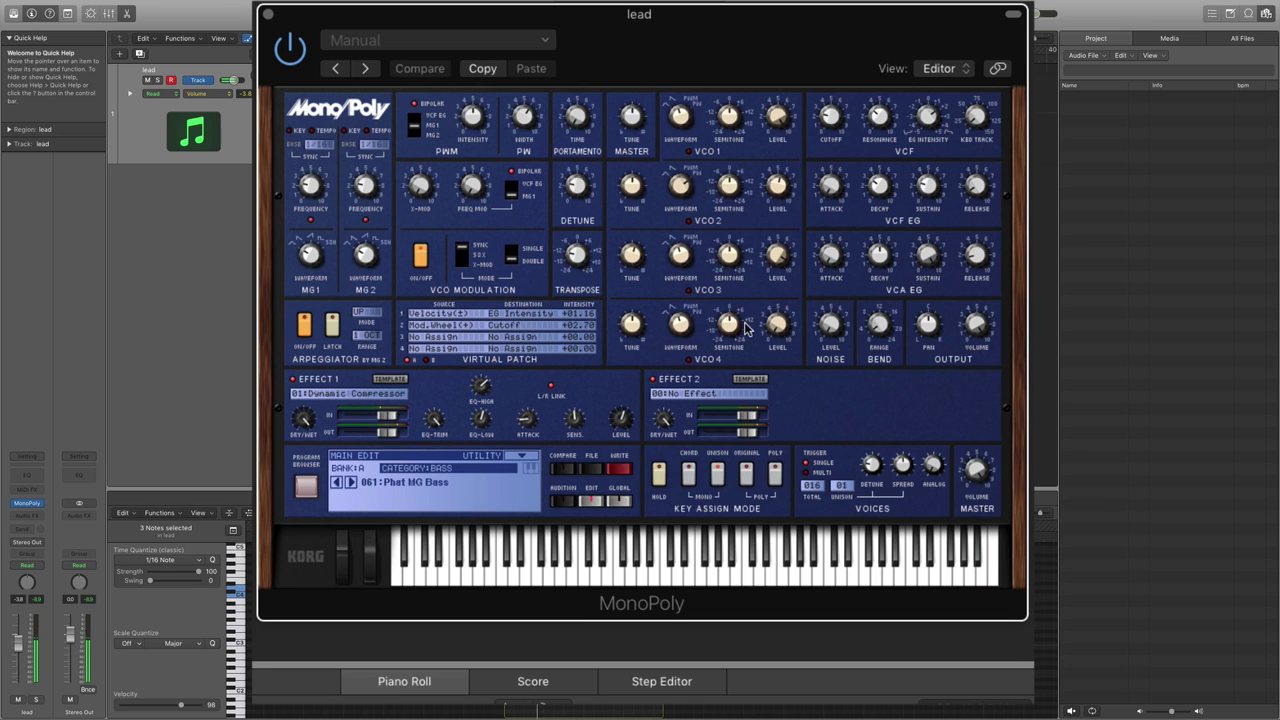
left_click(330, 397)
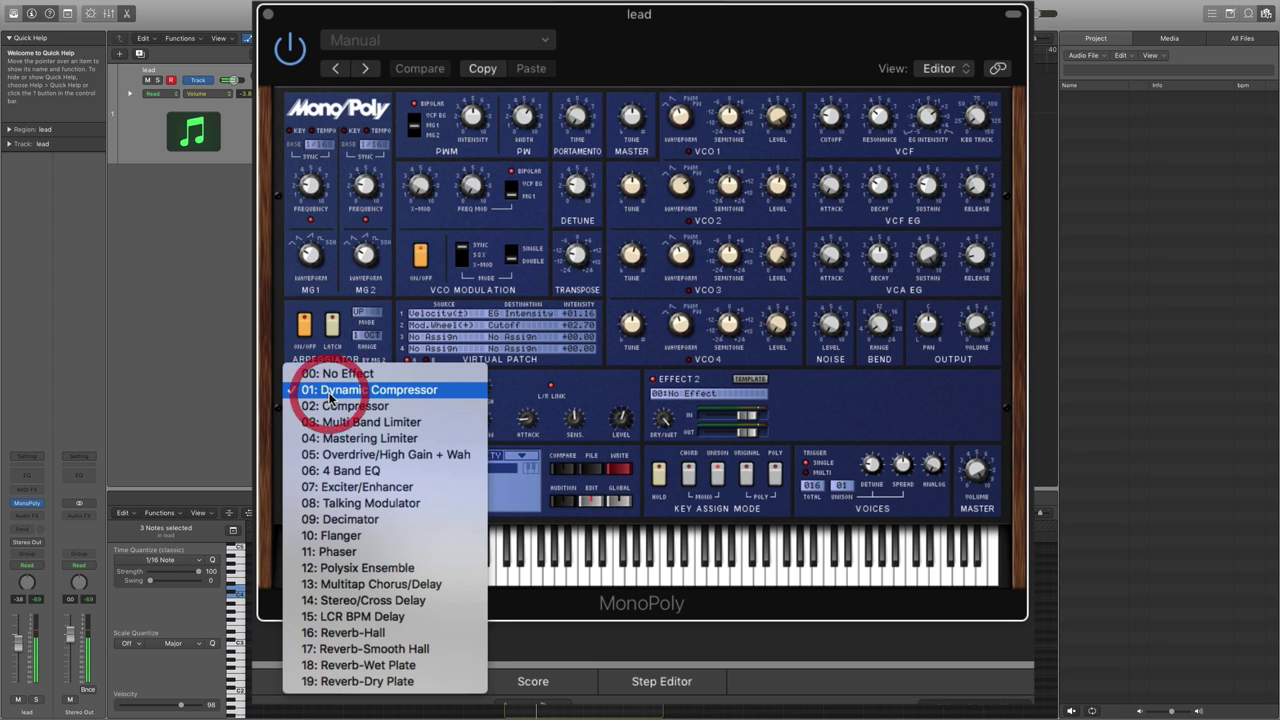
left_click(366, 648)
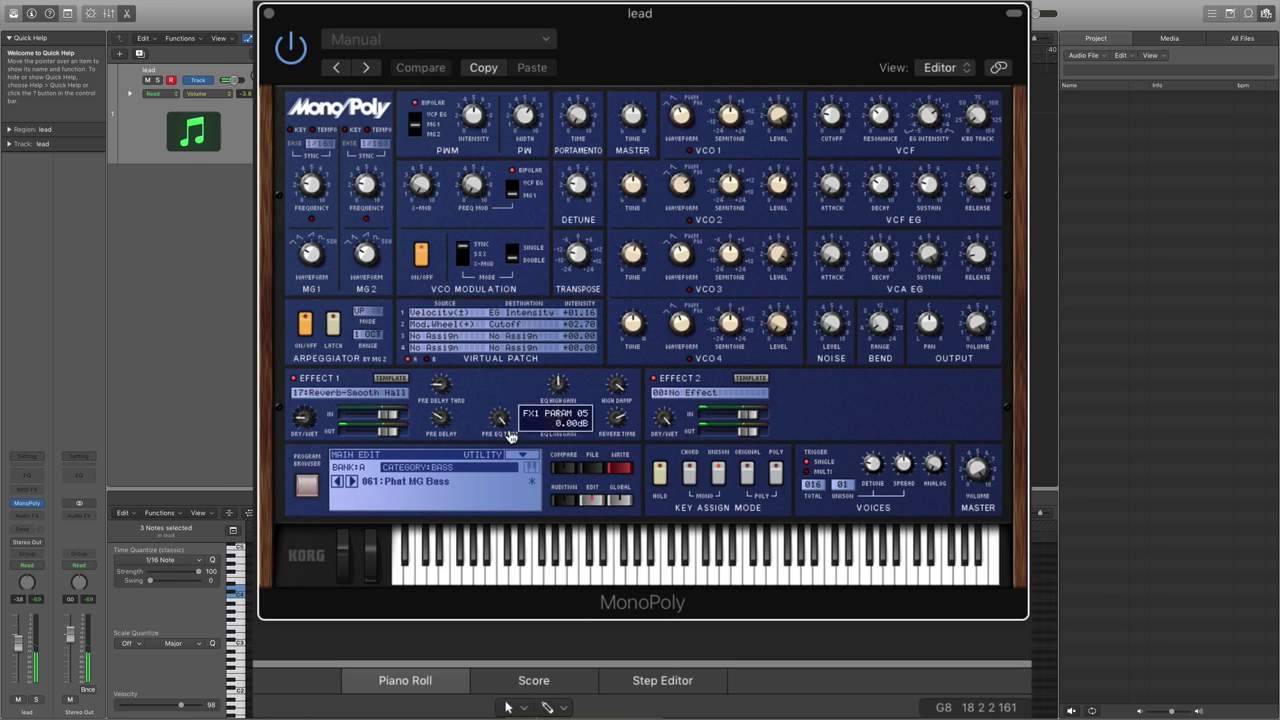
left_click_drag(430, 417, 429, 424)
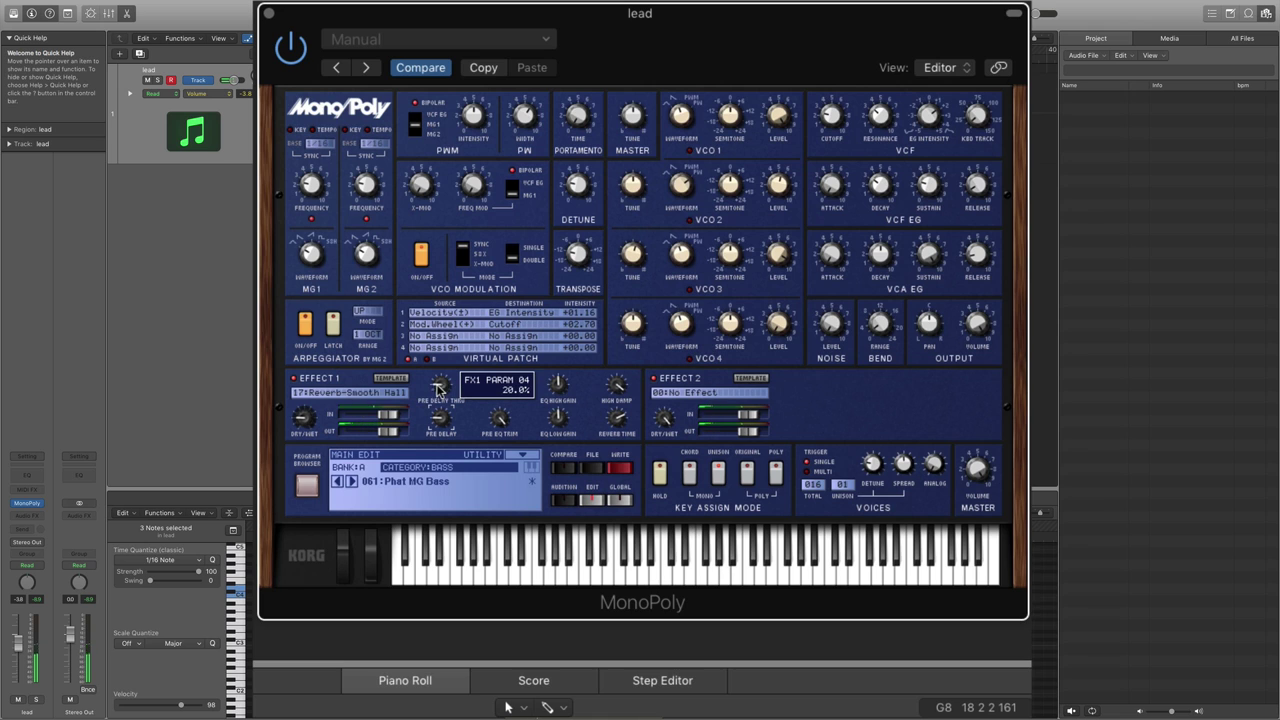
mouse_move(438, 388)
mouse_move(301, 423)
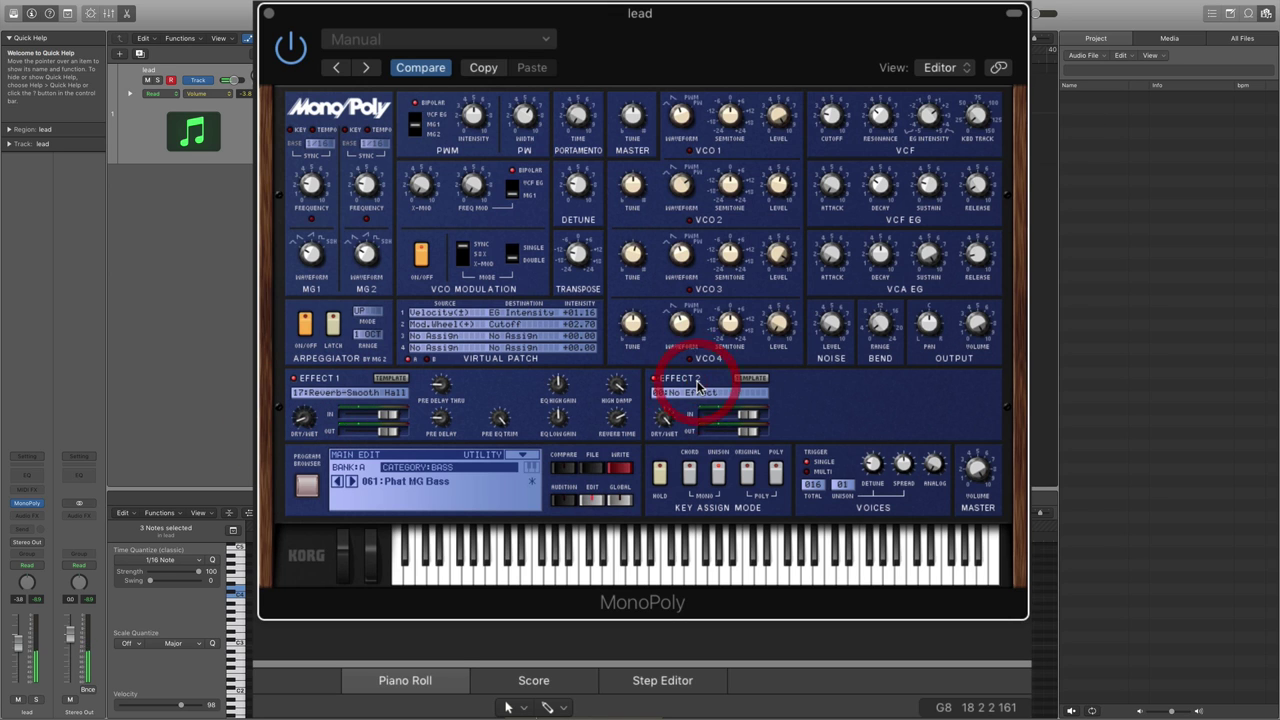
mouse_move(713, 398)
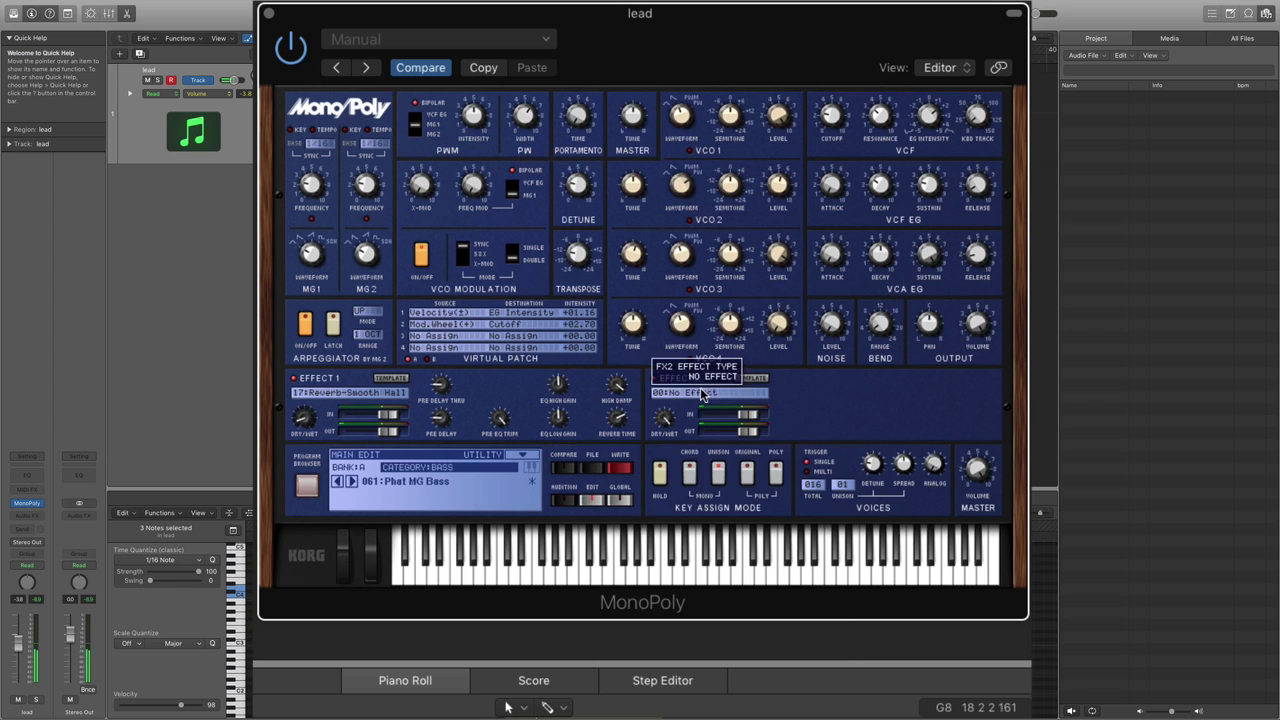
left_click(702, 393)
left_click(690, 583)
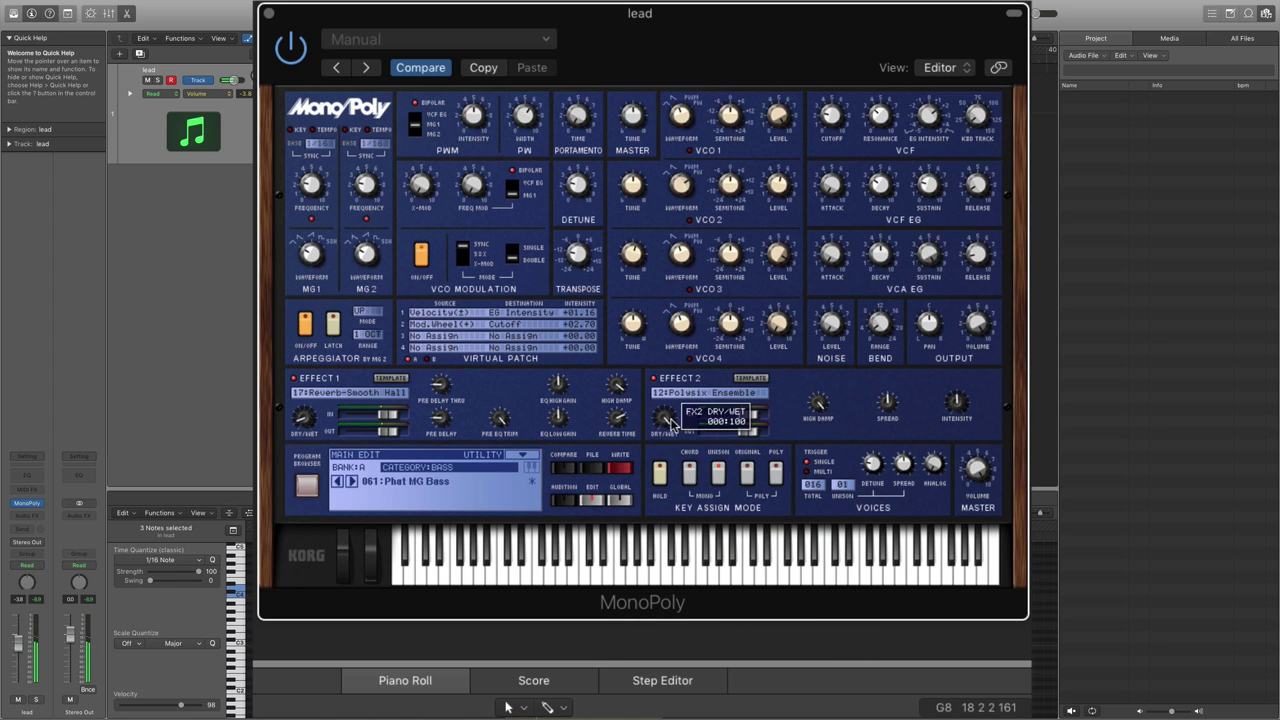
left_click_drag(660, 418, 656, 470)
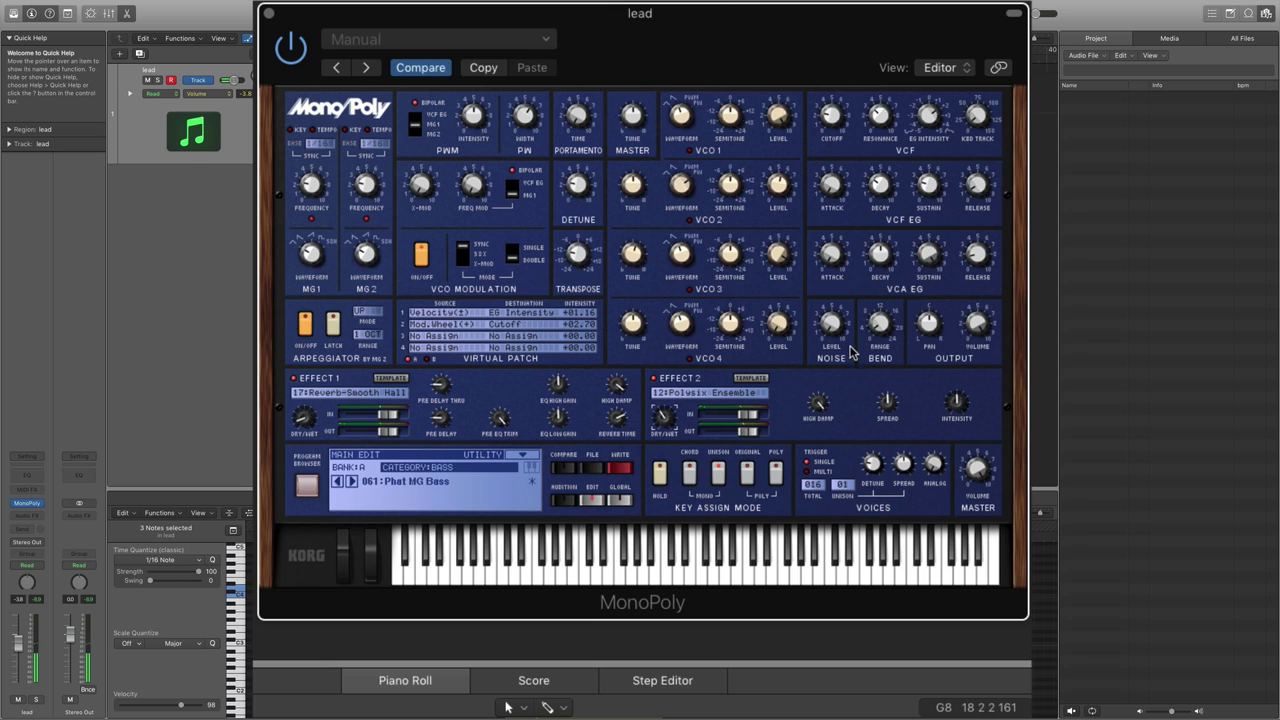
mouse_move(843, 130)
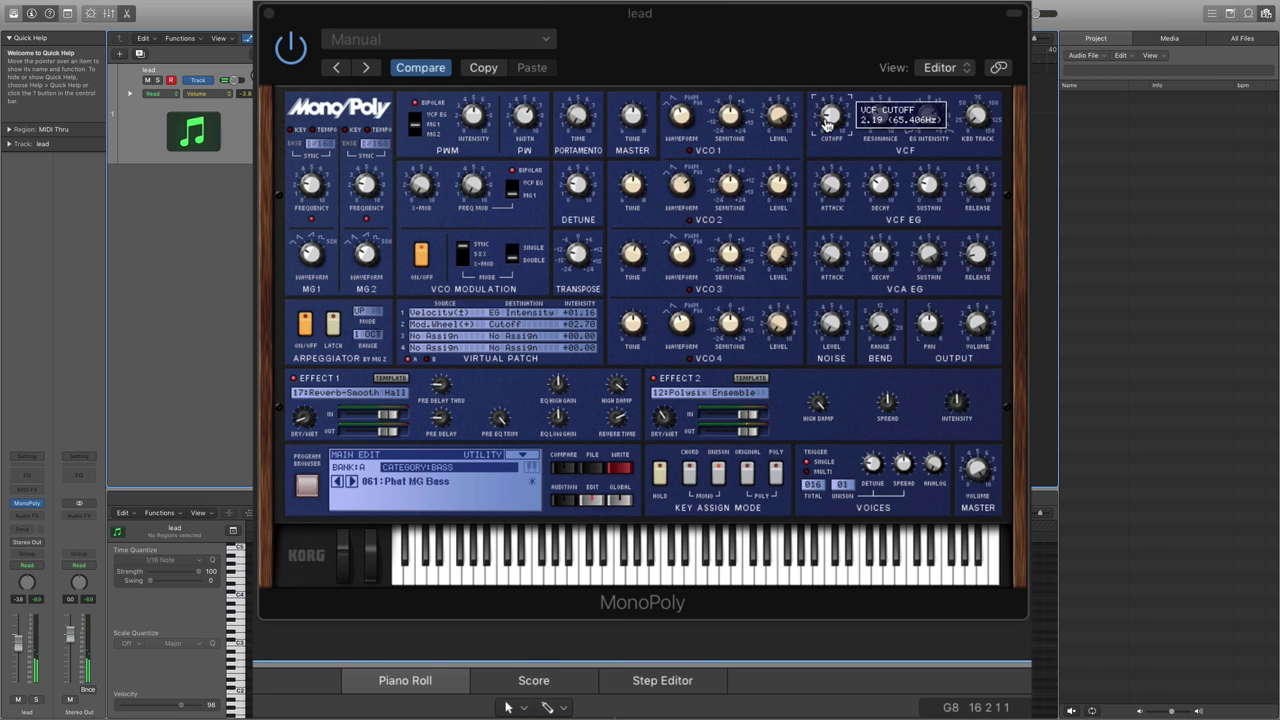
- Lengthen the Effect 1 reverb time on the MonoPoly
mouse_move(876, 190)
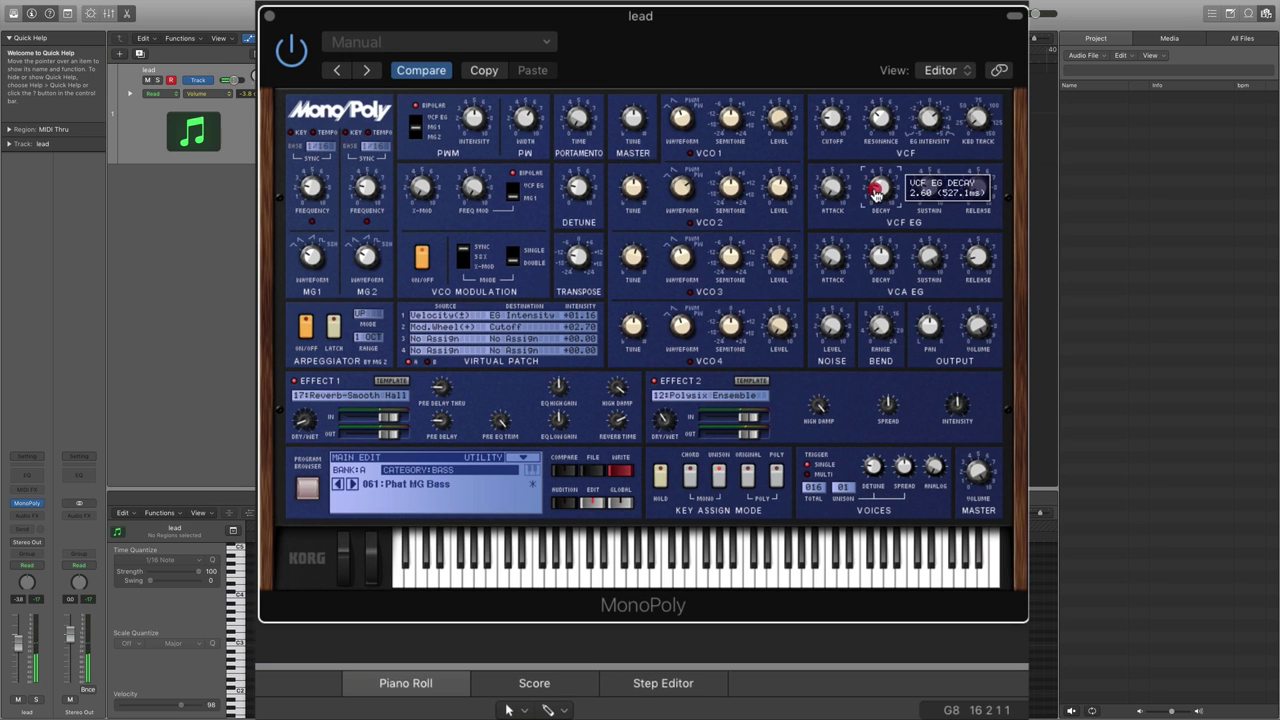
mouse_move(306, 428)
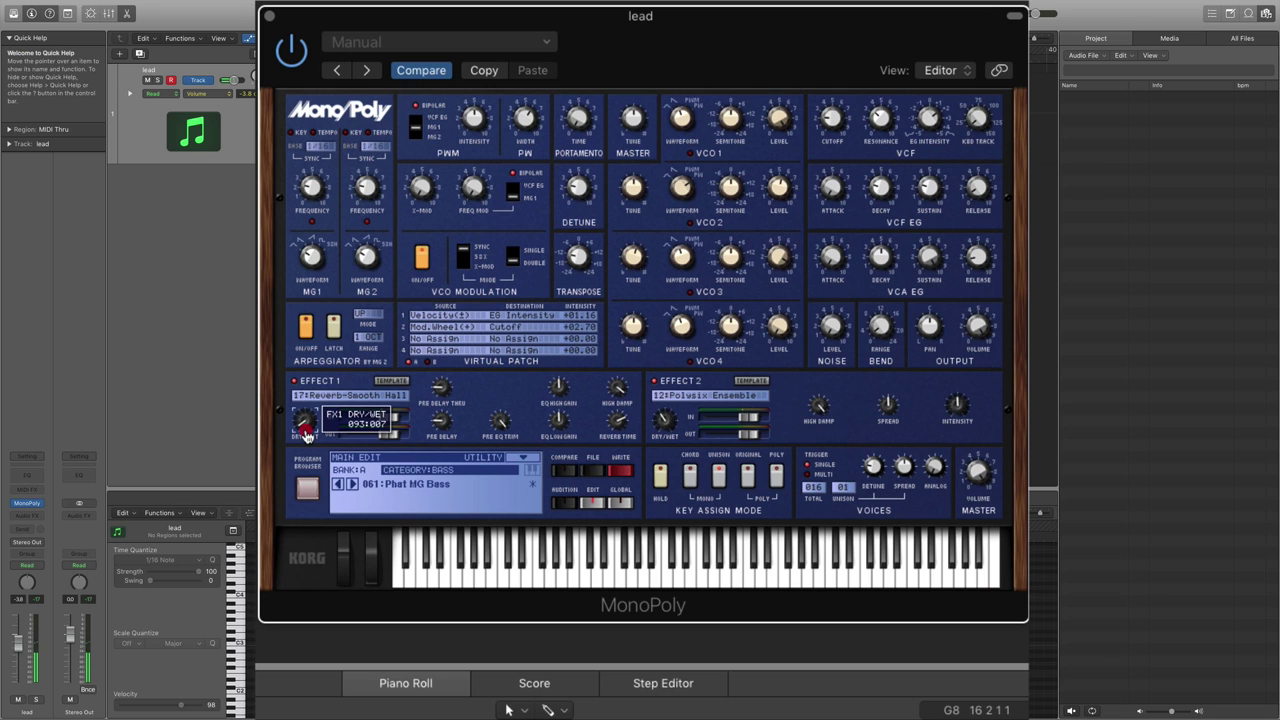
mouse_move(437, 397)
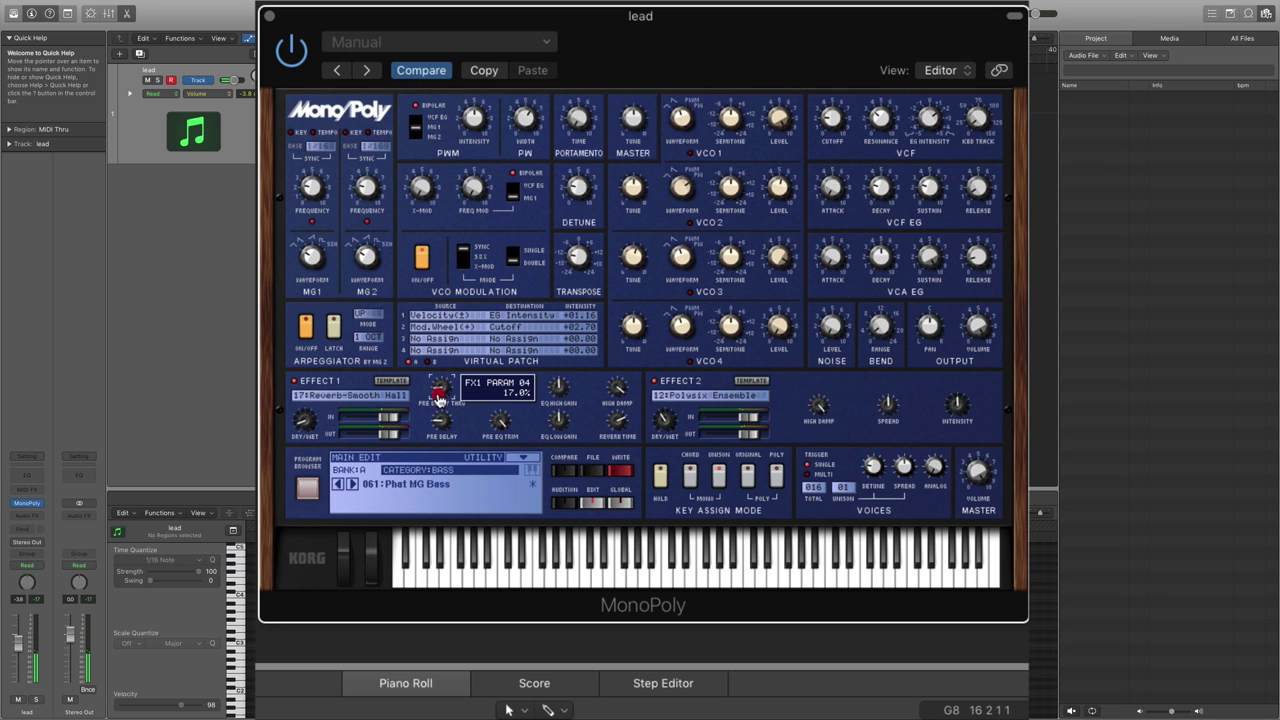
mouse_move(557, 393)
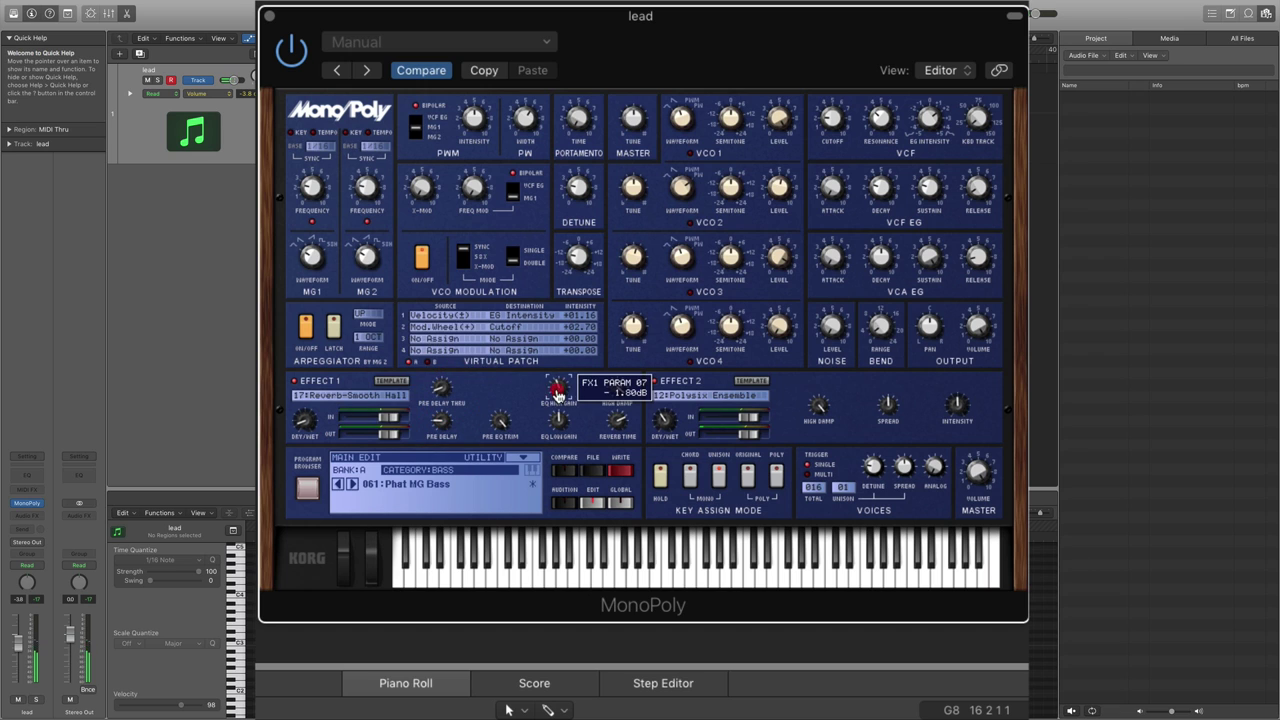
mouse_move(617, 421)
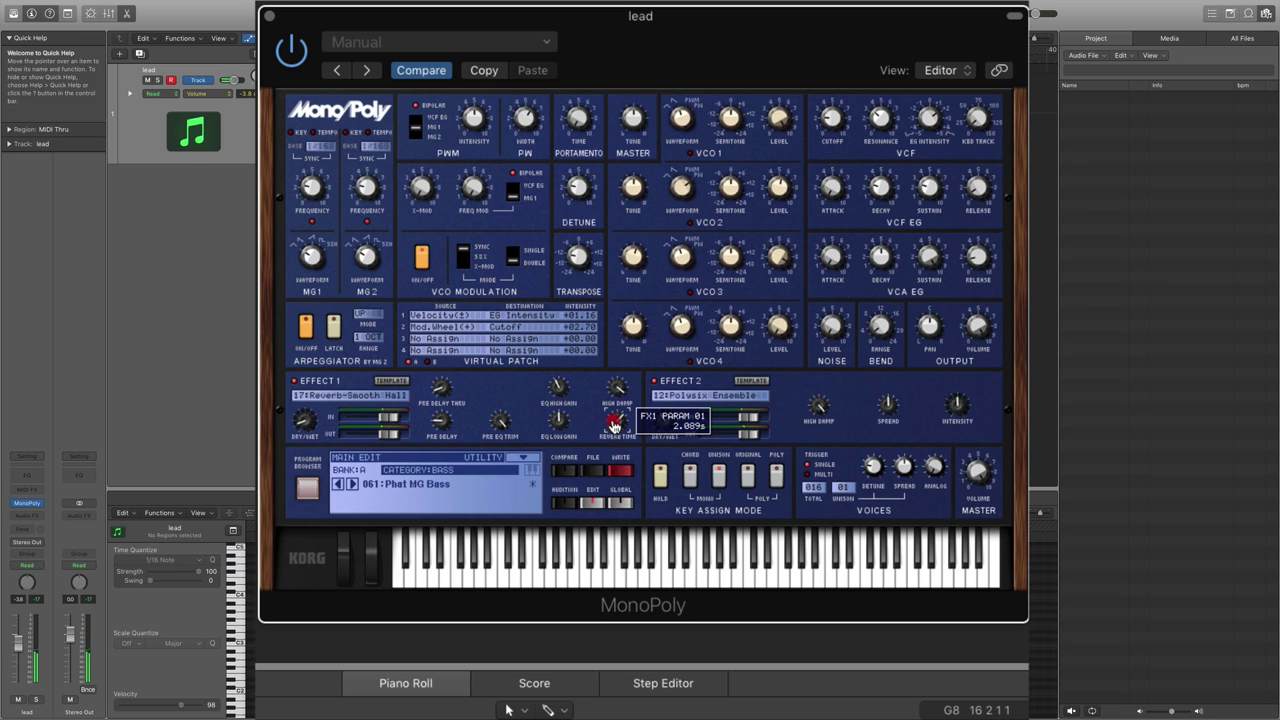
left_click_drag(614, 424, 613, 419)
left_click_drag(613, 418, 613, 417)
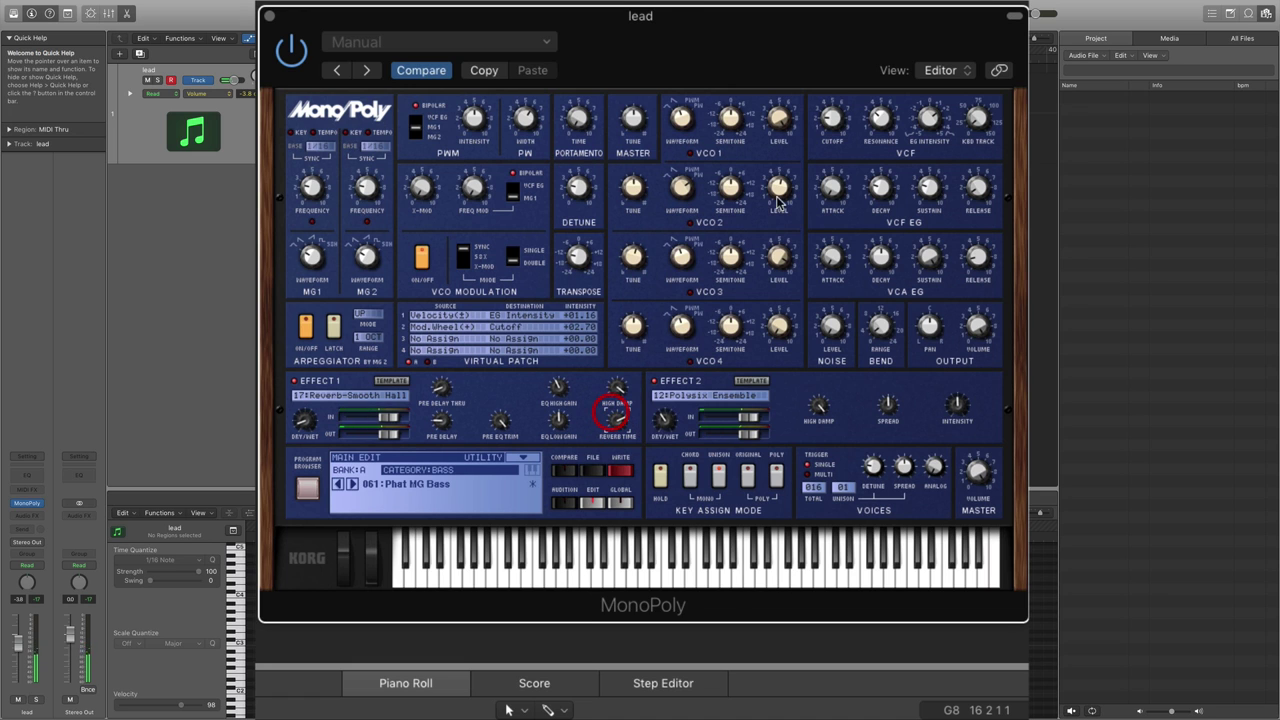
- Adjust the VCA EG attack, raise VCF EG decay to 3.60, and stop playback
mouse_move(832, 192)
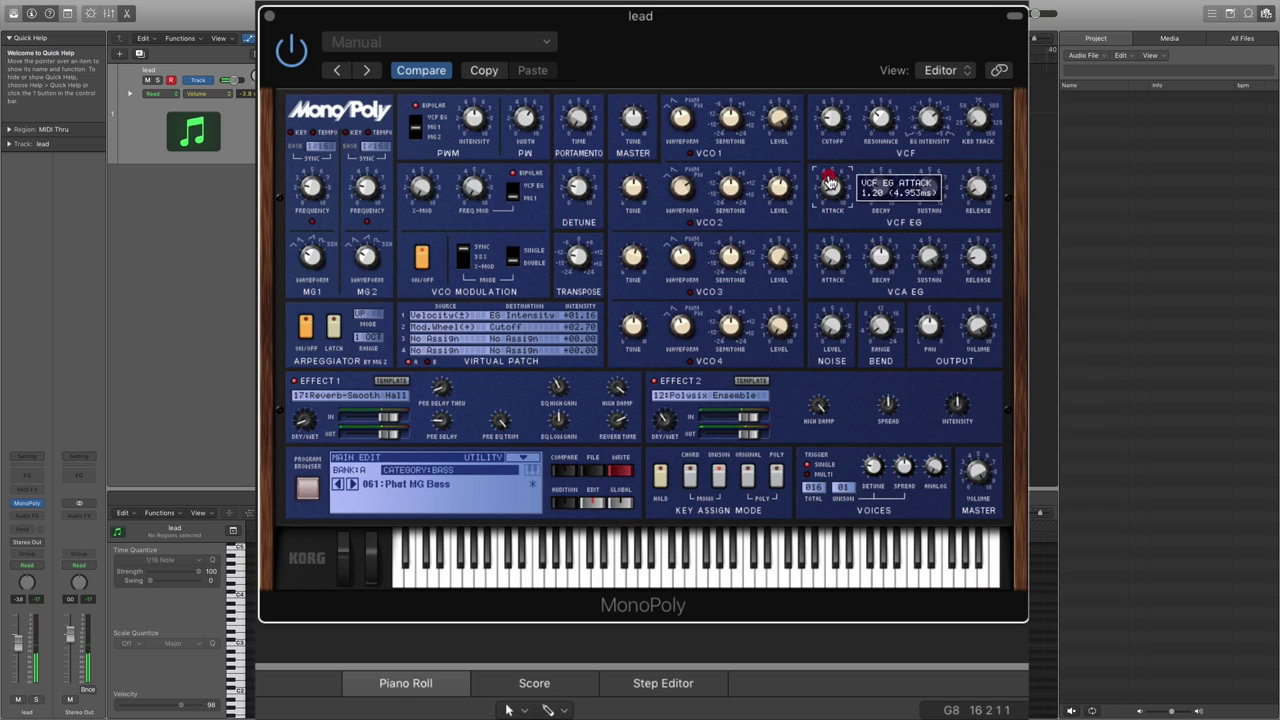
mouse_move(829, 257)
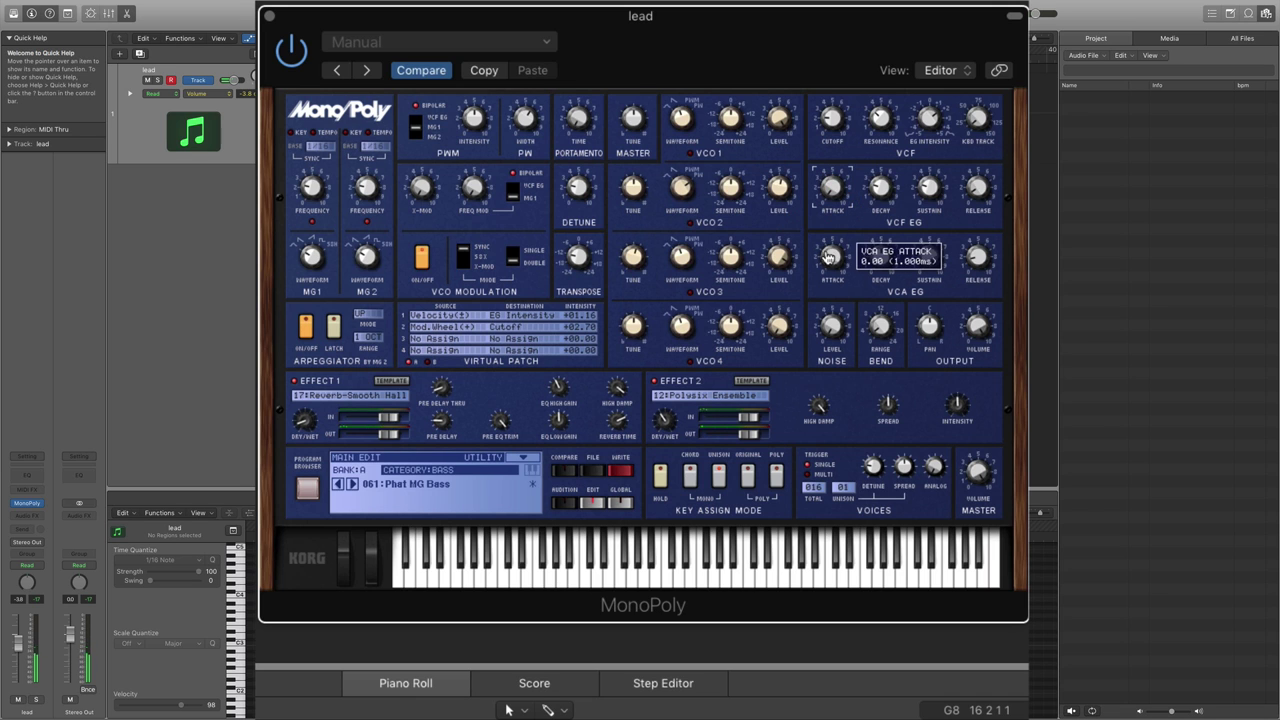
left_click_drag(823, 241, 823, 242)
left_click_drag(880, 180, 874, 180)
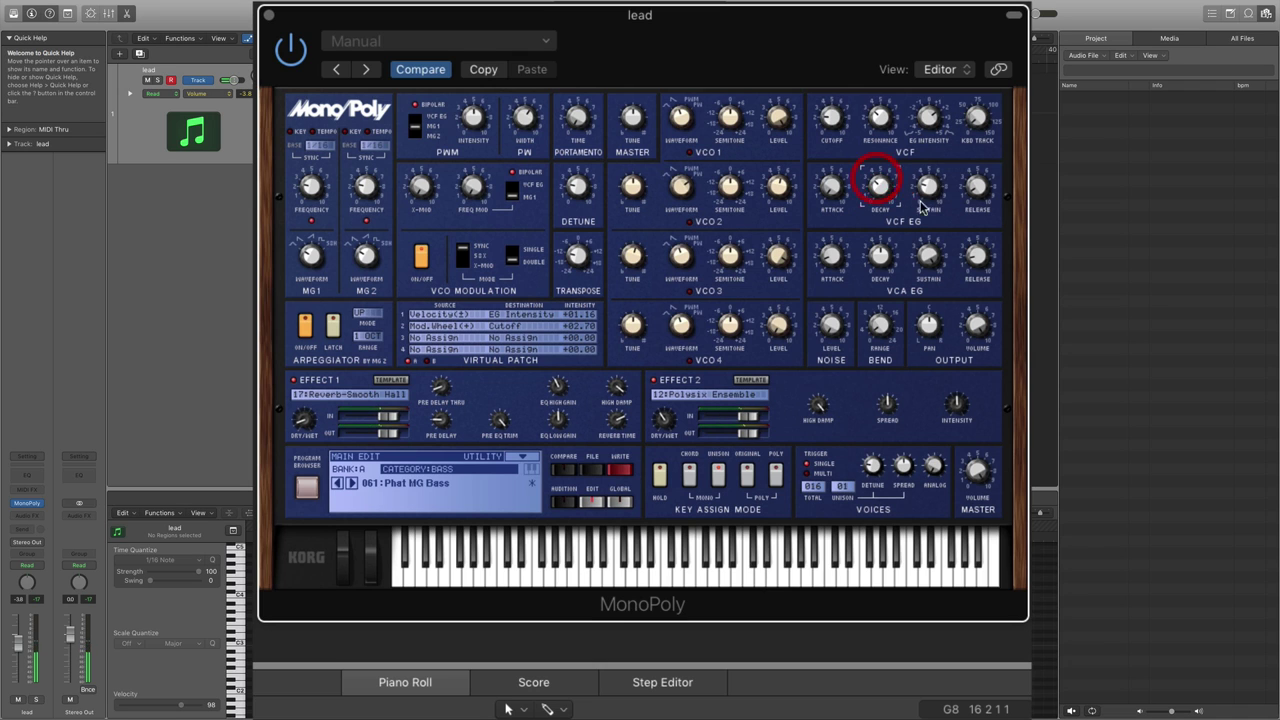
mouse_move(930, 191)
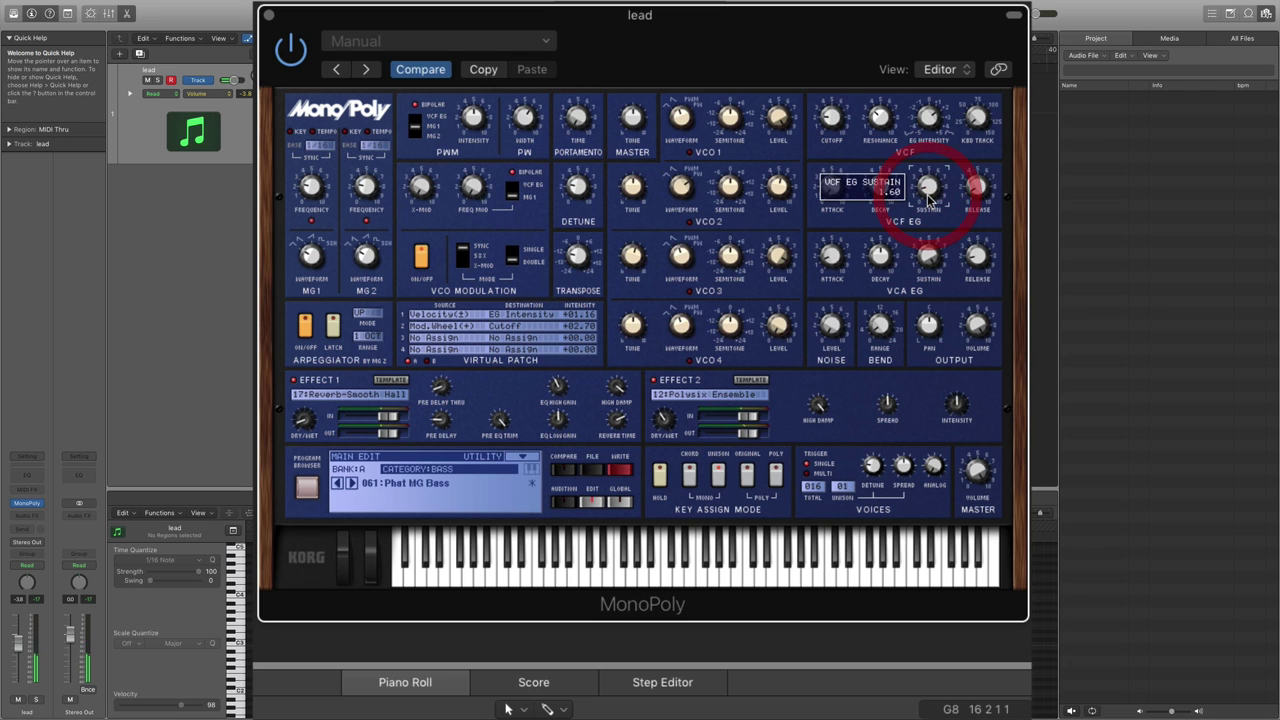
mouse_move(983, 190)
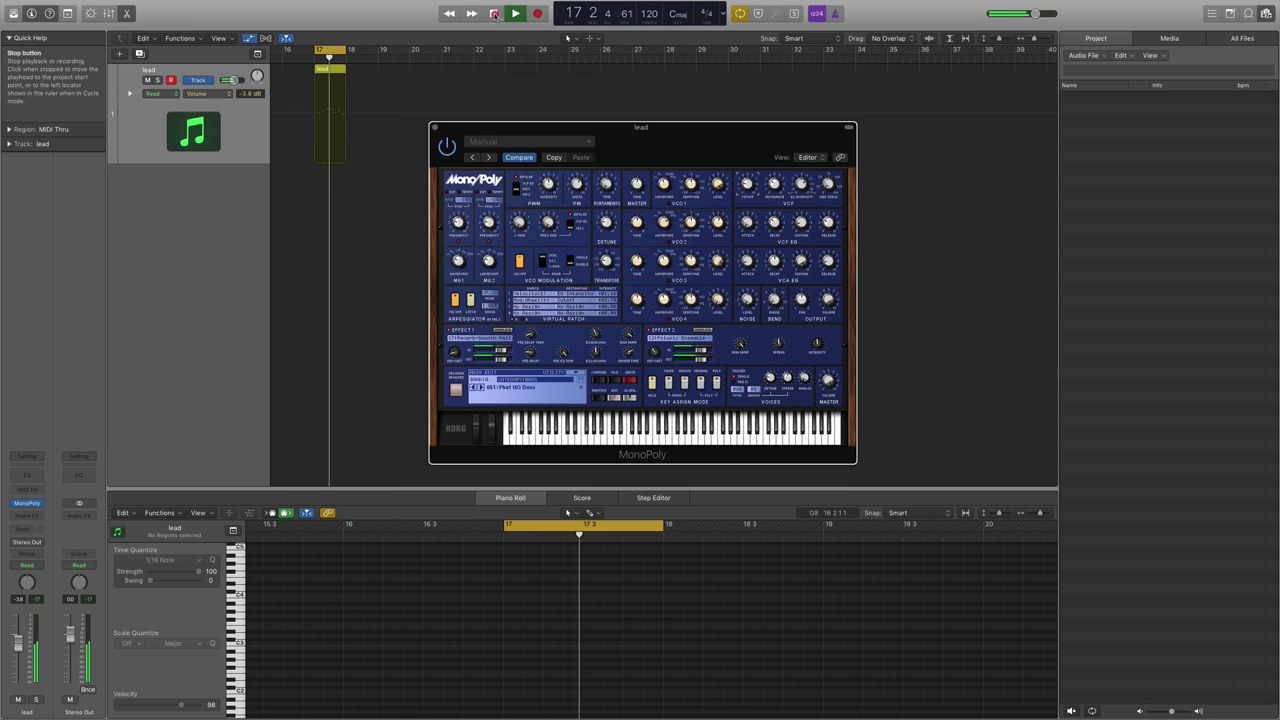
left_click(494, 14)
left_click_drag(501, 127, 586, 115)
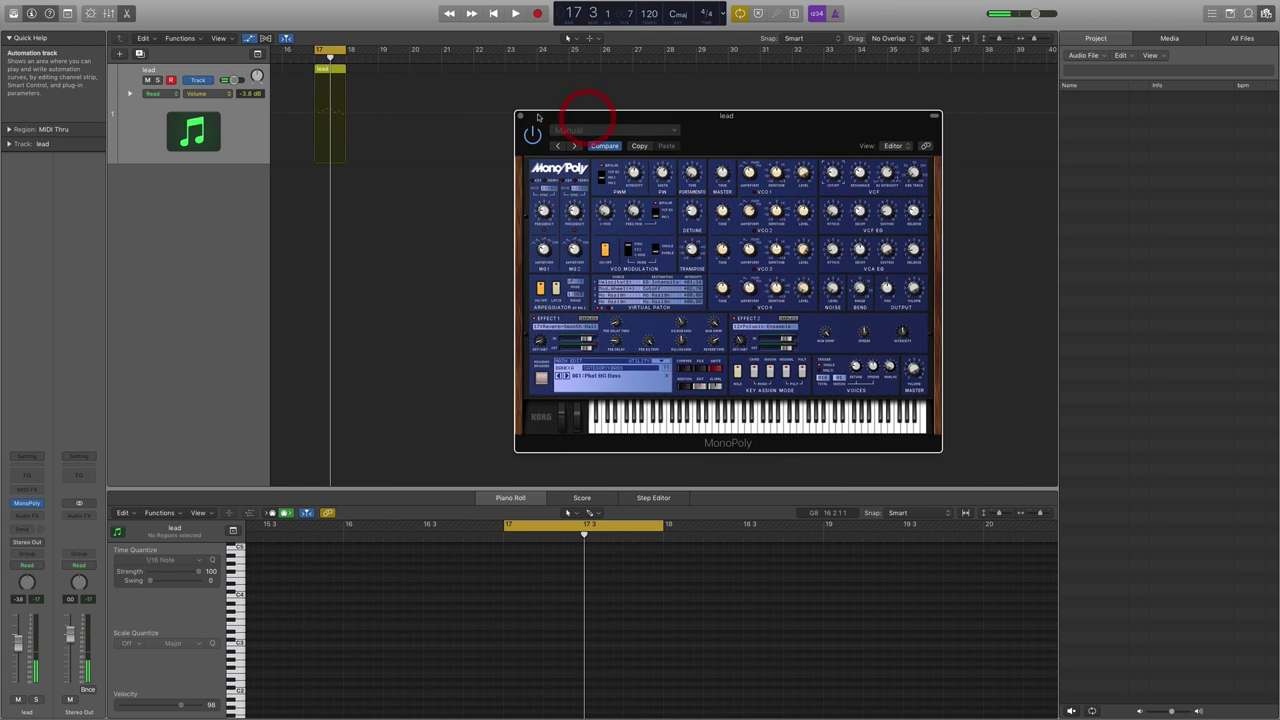
- Insert a Compressor on the lead track and start playback
left_click(40, 515)
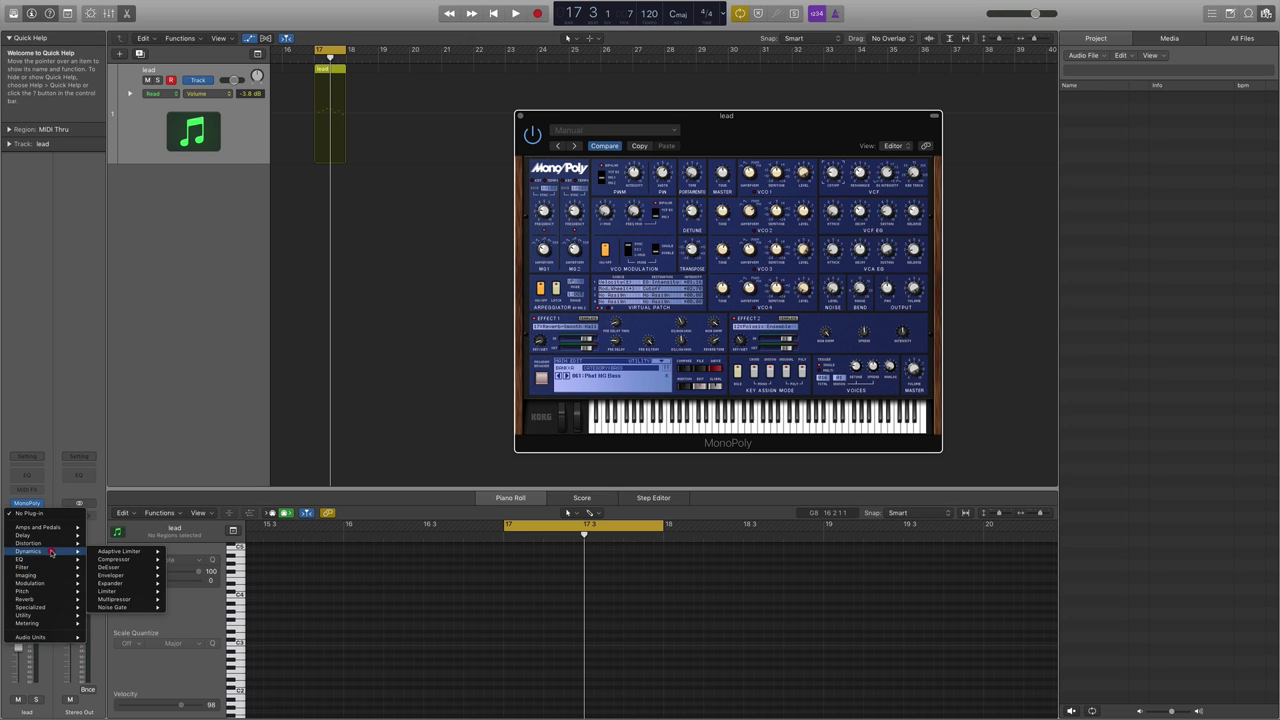
left_click(126, 553)
key("space")
left_click_drag(223, 35, 475, 47)
- Load the 'brooks piano sidechain' preset into the Compressor and close its window
left_click(377, 56)
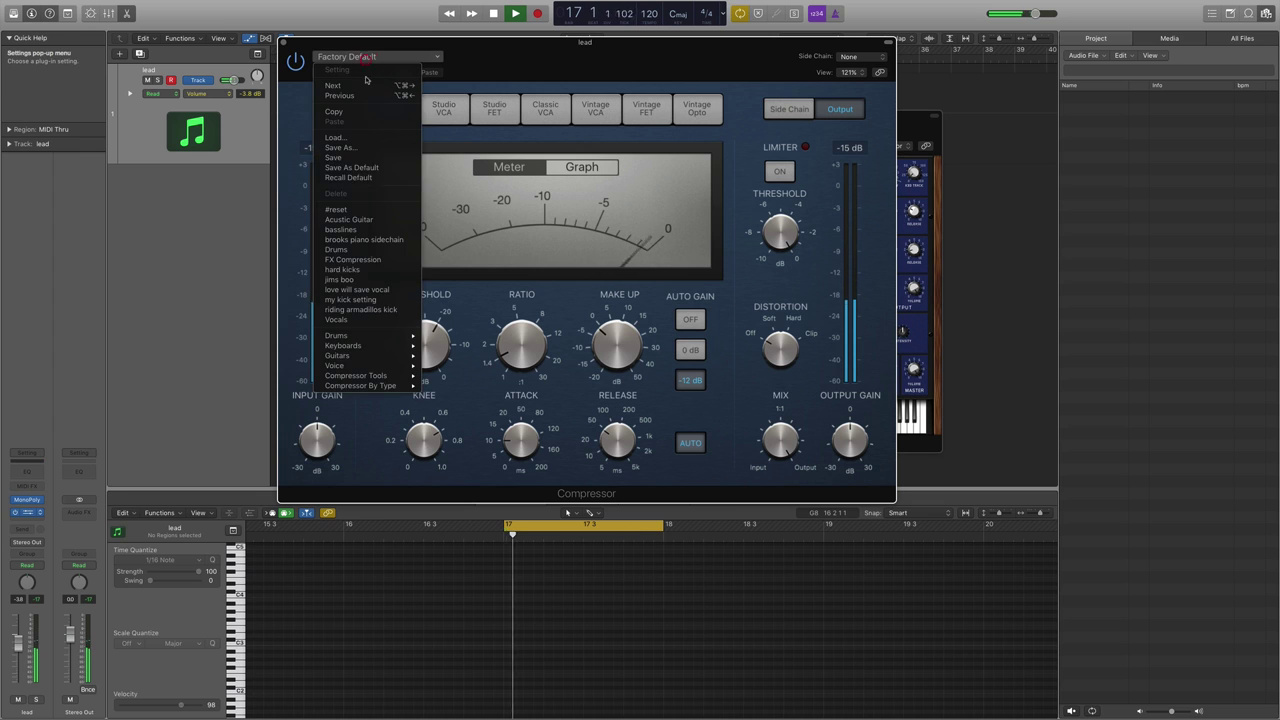
left_click(364, 240)
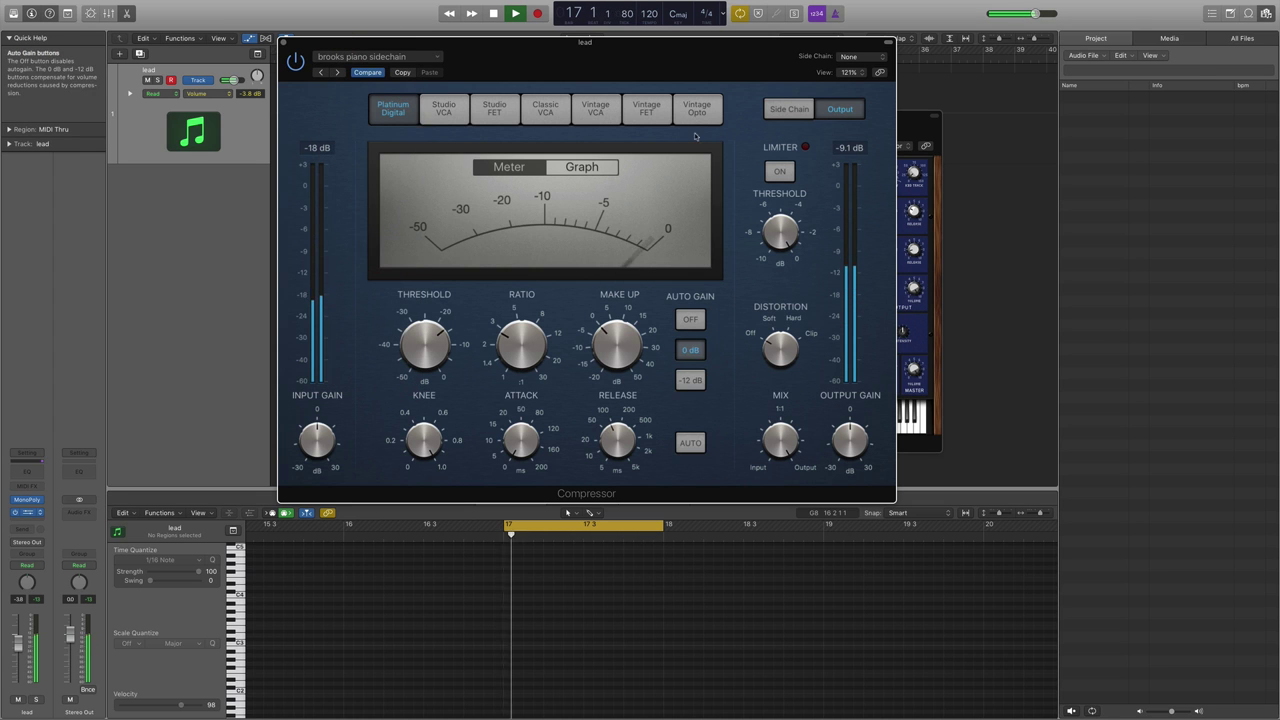
left_click_drag(629, 44, 934, 44)
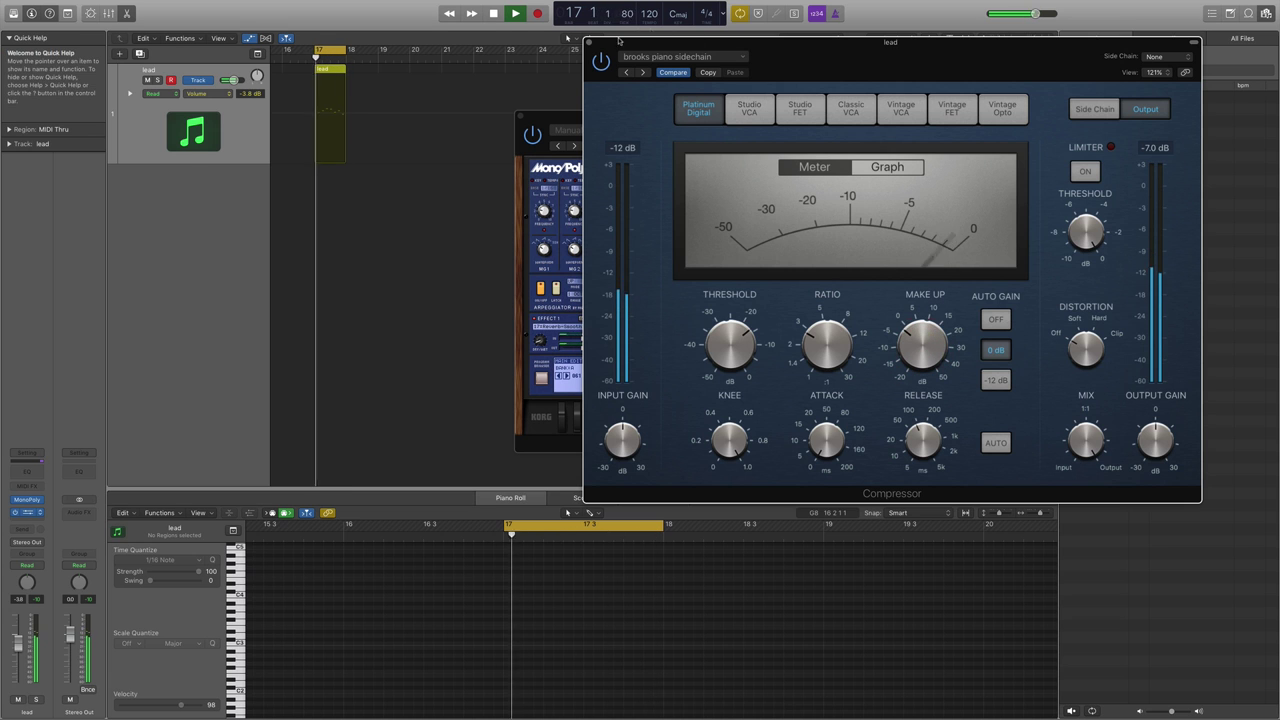
left_click_drag(608, 42, 671, 57)
left_click(671, 57)
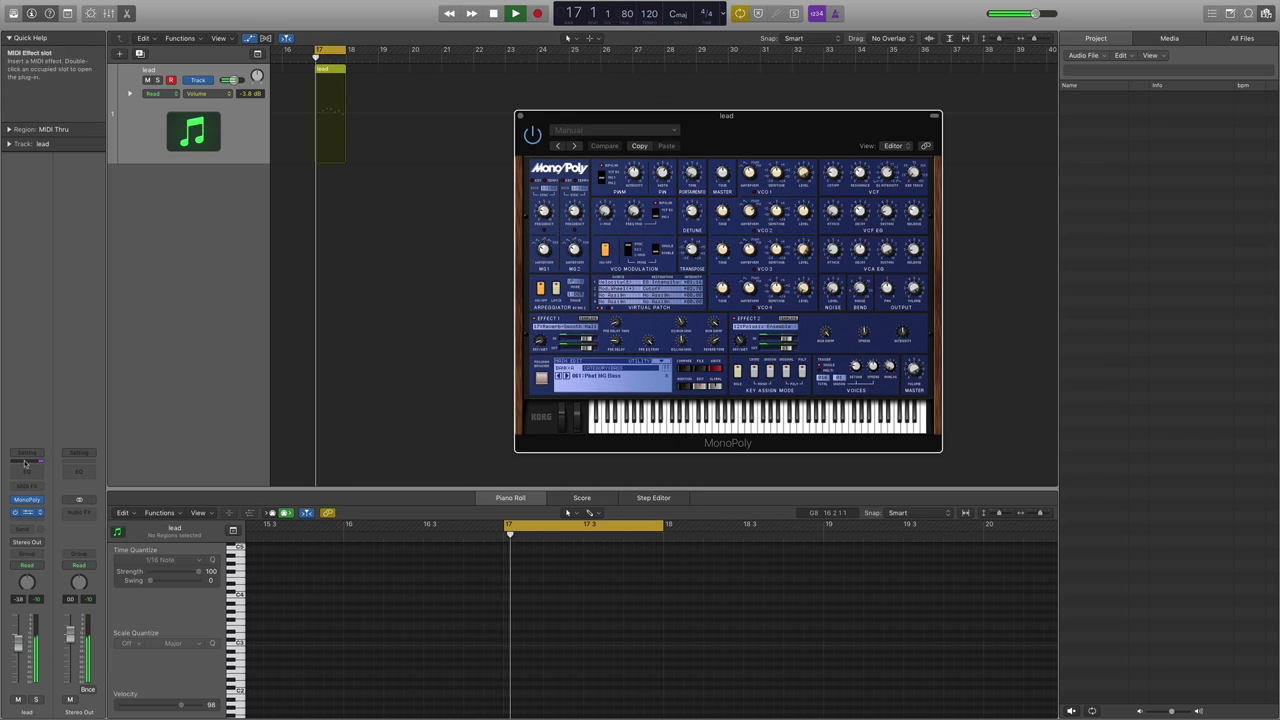
left_click(36, 514)
mouse_move(56, 645)
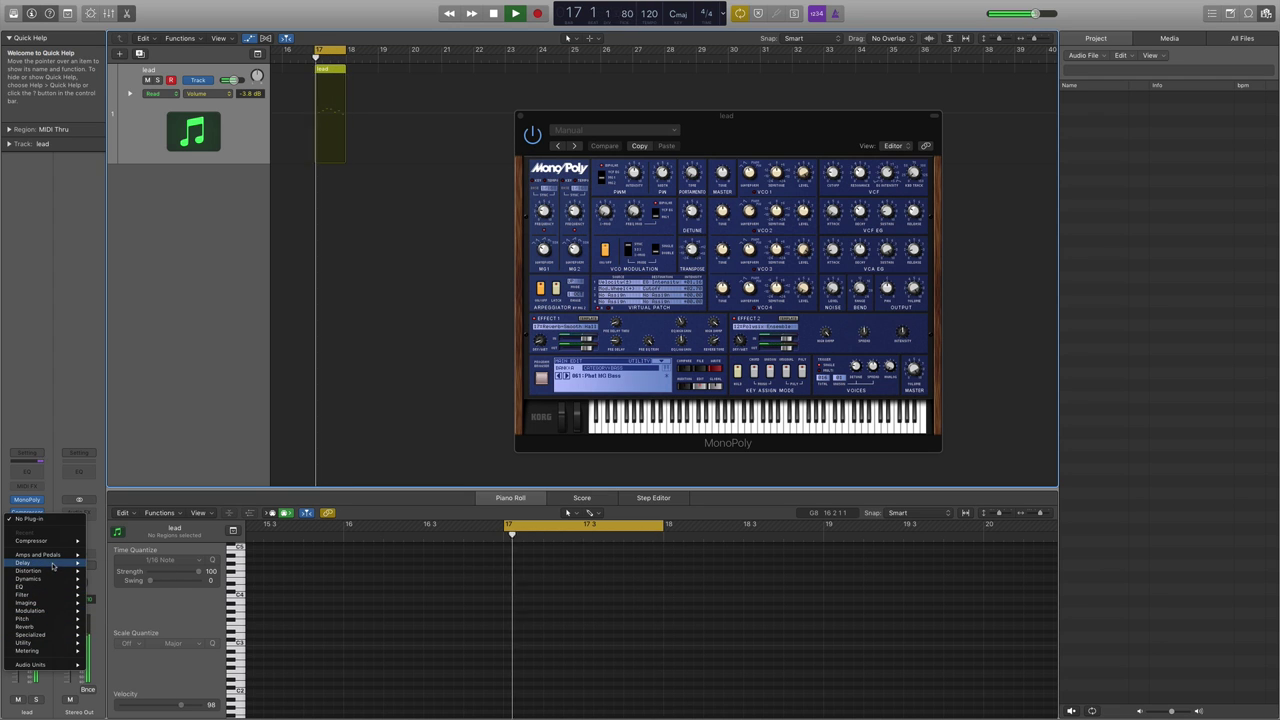
- Insert a Stereo Delay on the lead track with the 1/8 Note Dotted preset
mouse_move(60, 563)
mouse_move(130, 564)
left_click(114, 587)
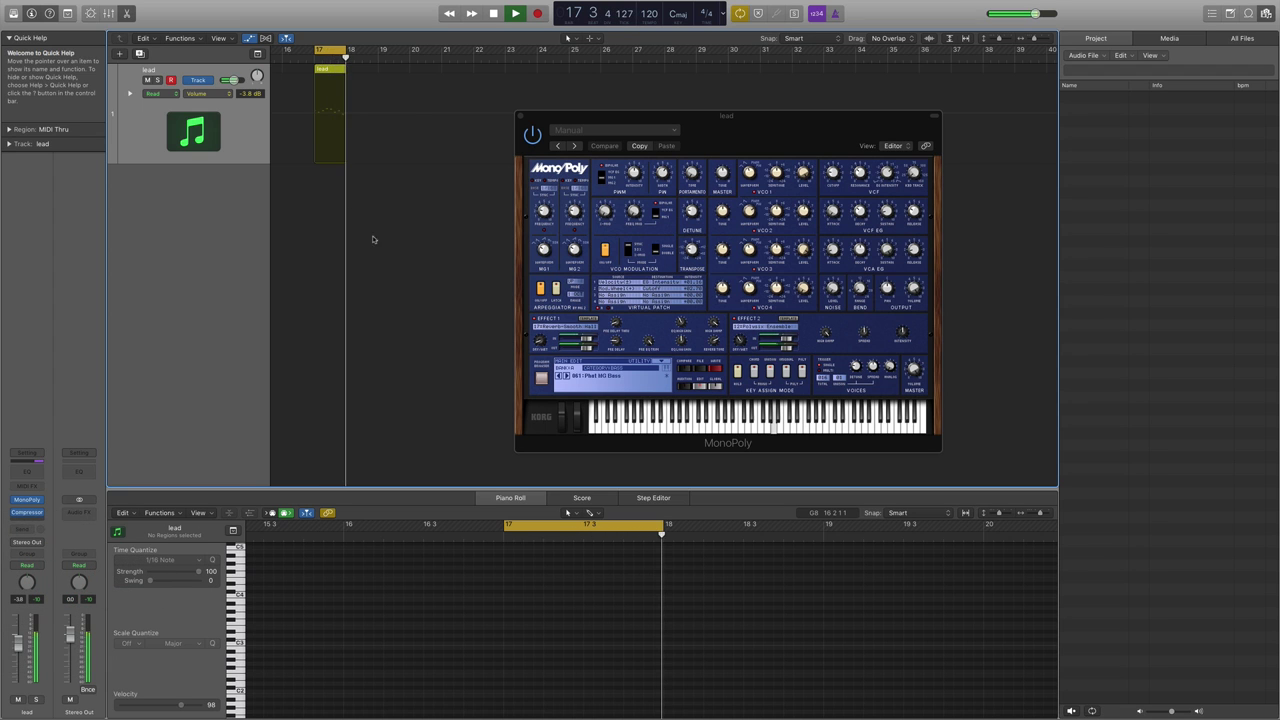
left_click_drag(280, 31, 432, 176)
left_click(277, 190)
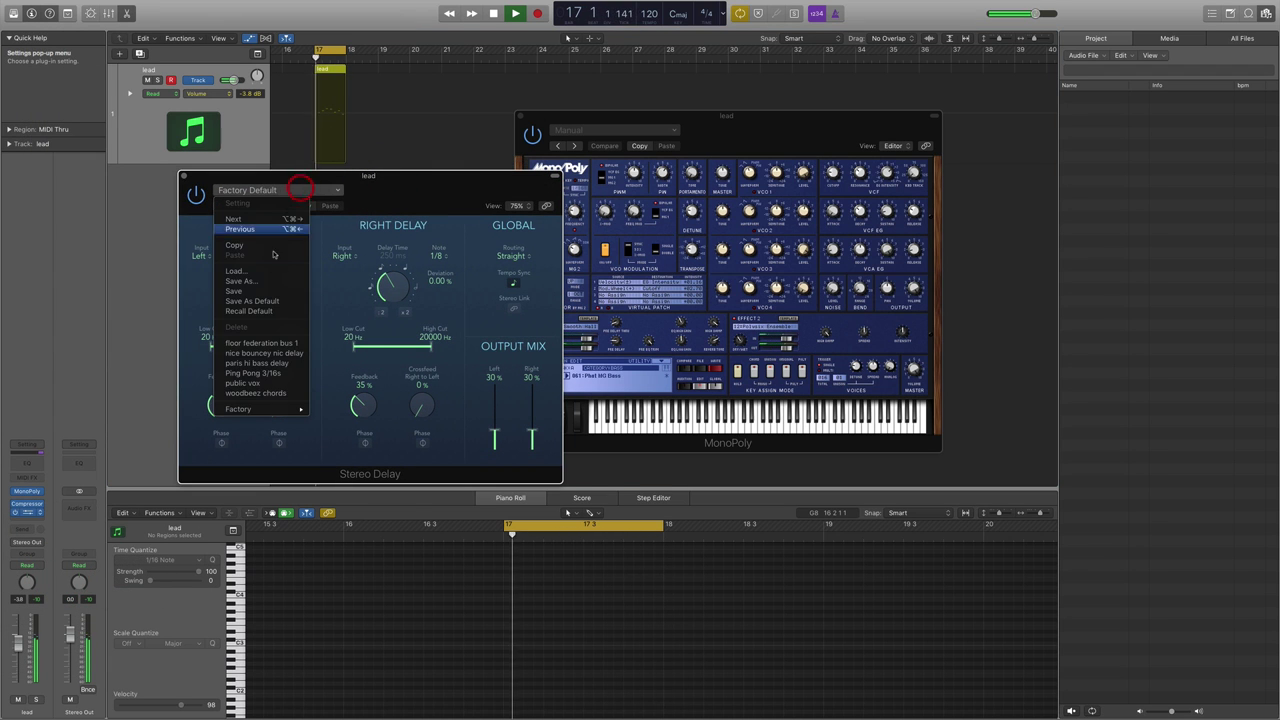
mouse_move(290, 409)
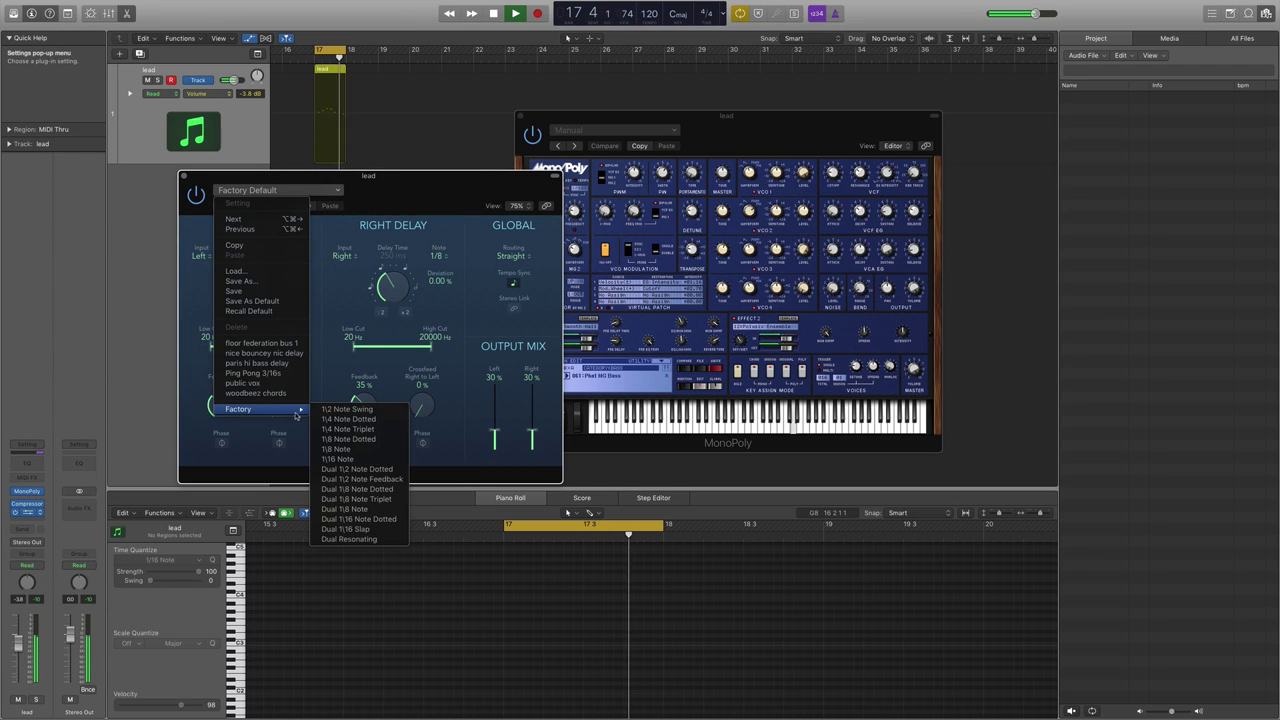
left_click(369, 439)
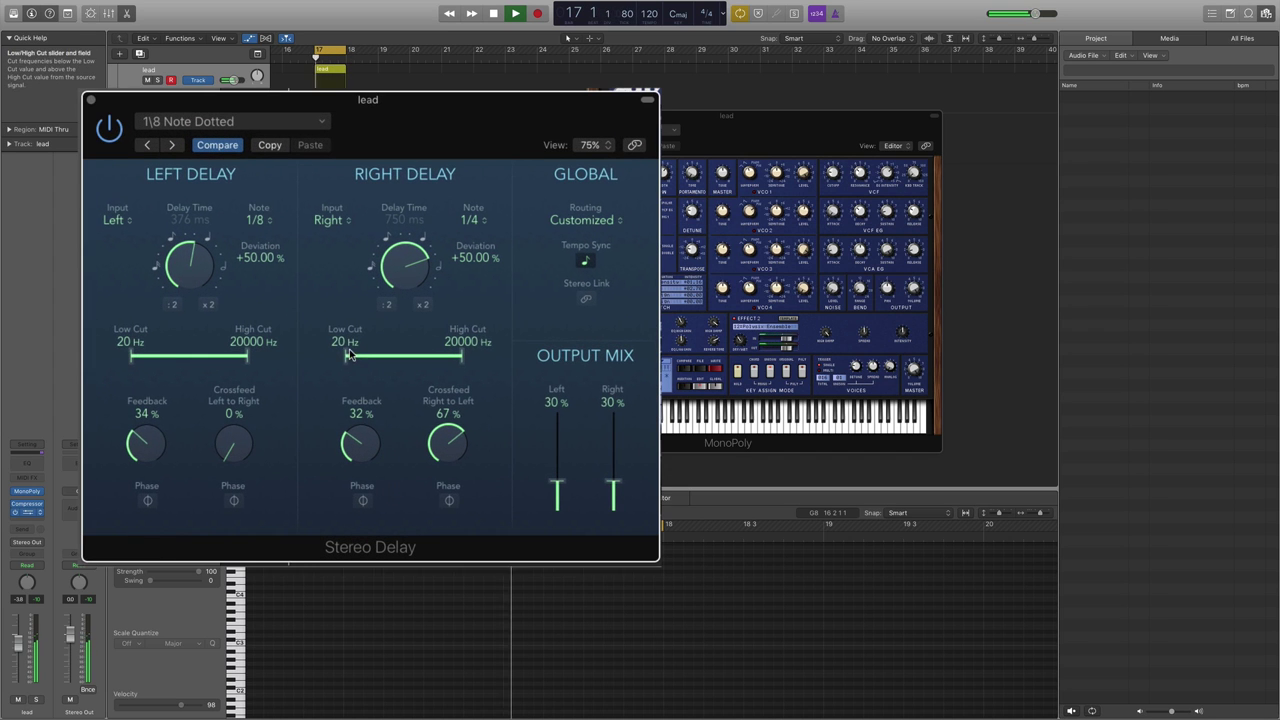
- Set right low cut 85 Hz, right note 1/8, both feedbacks 0%, full left-to-right crossfeed
left_click_drag(351, 356, 392, 357)
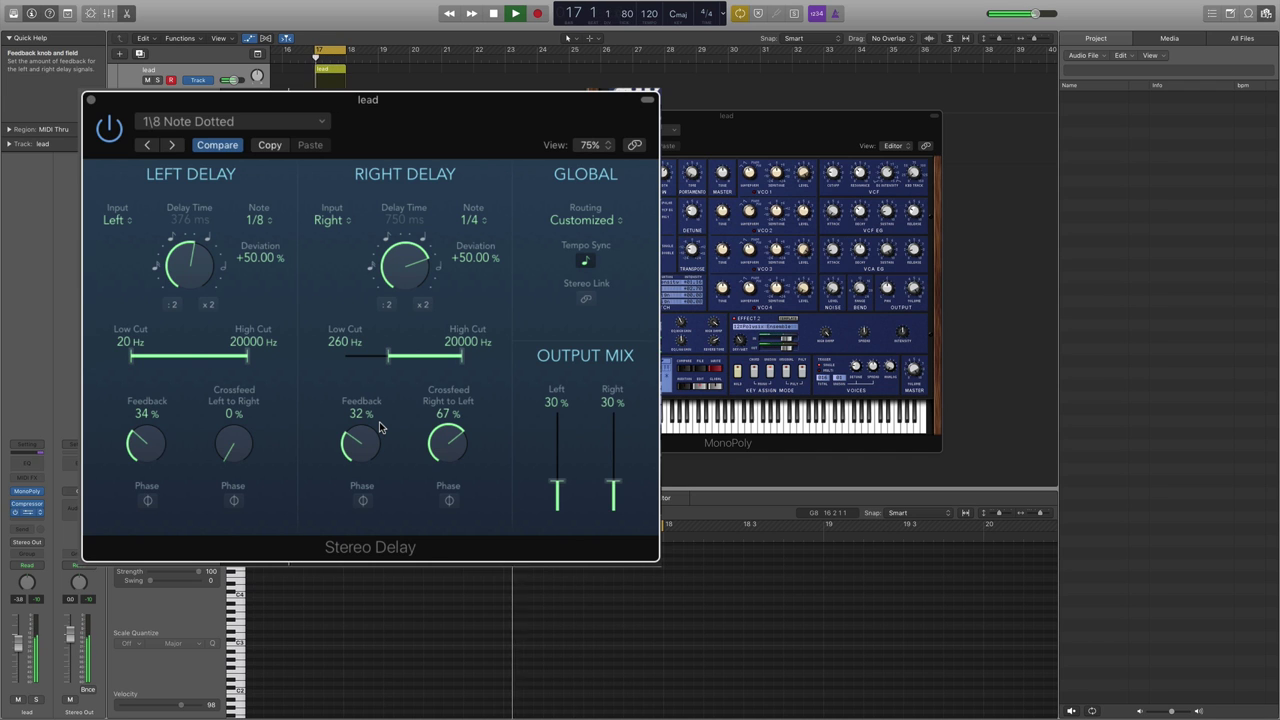
left_click_drag(404, 240, 404, 333)
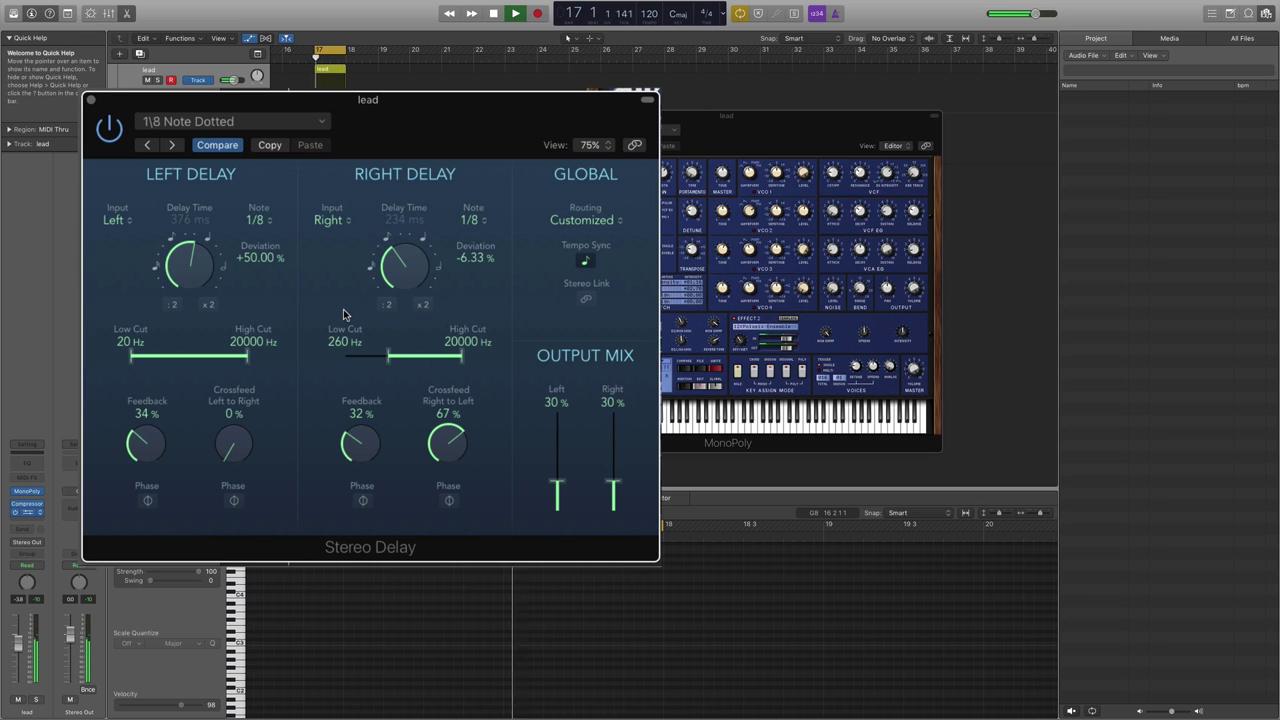
left_click_drag(381, 358, 368, 361)
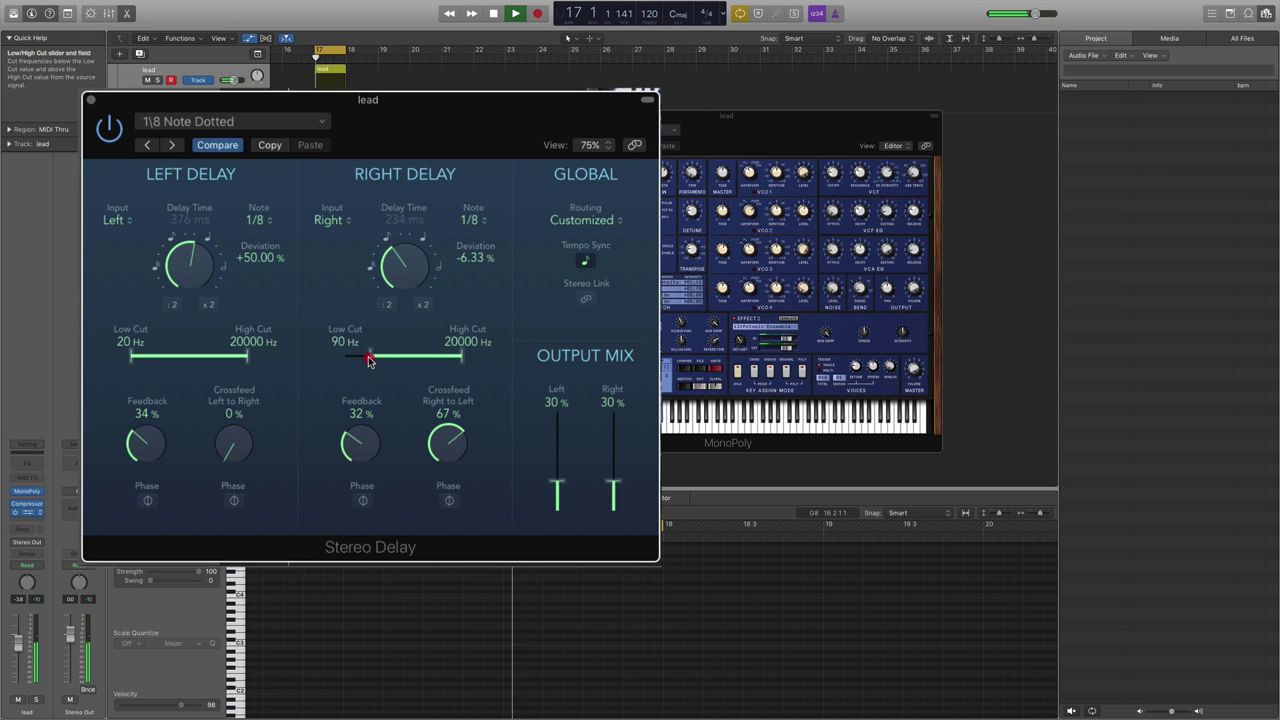
left_click_drag(445, 455, 443, 460)
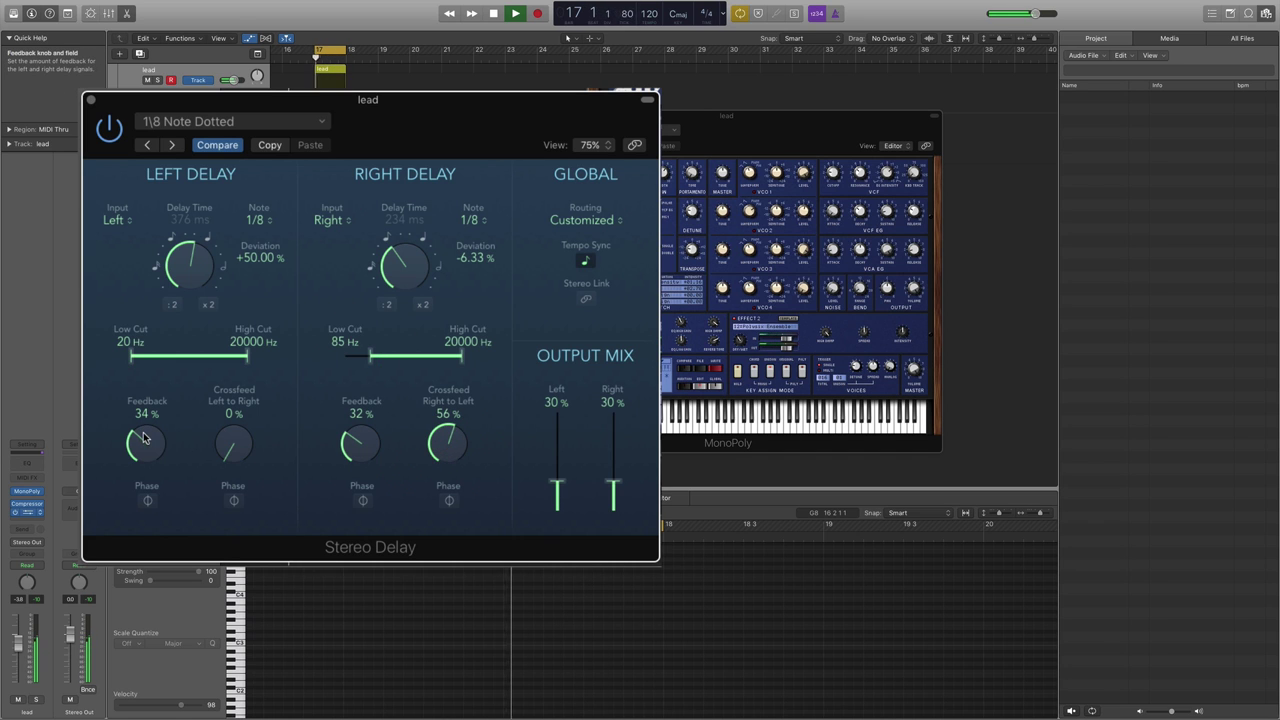
left_click_drag(360, 445, 355, 532)
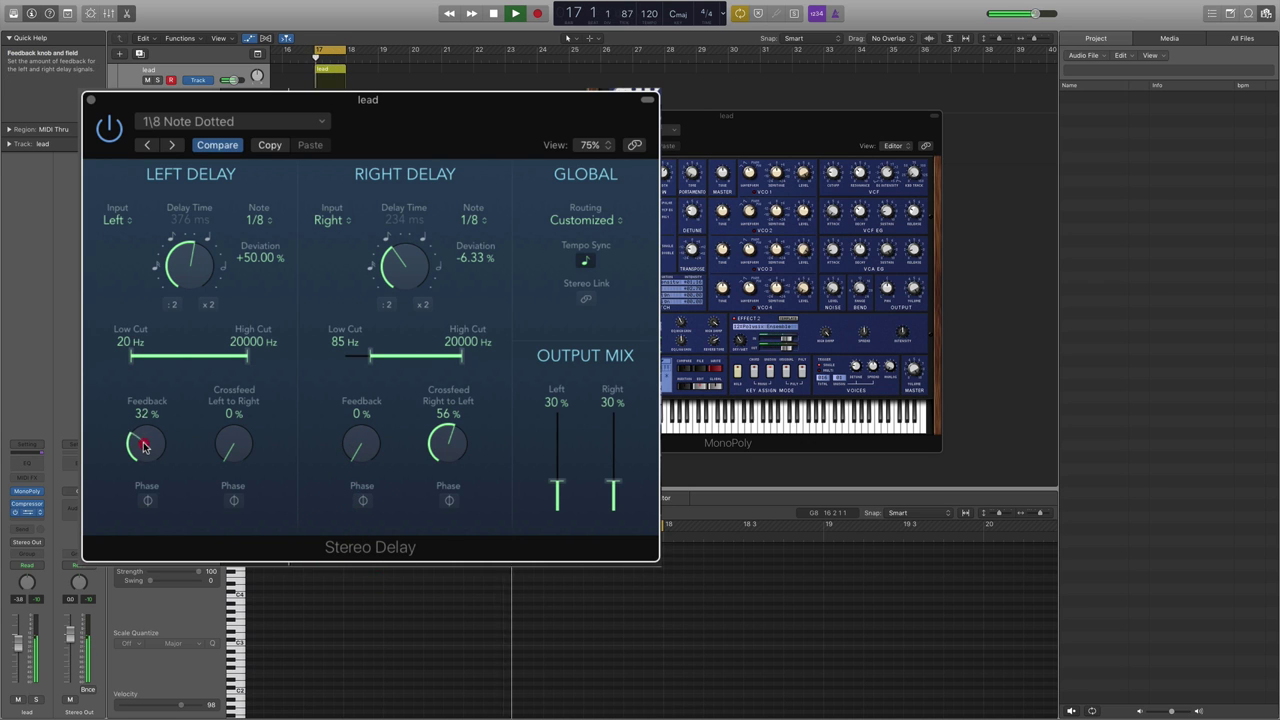
left_click_drag(143, 446, 160, 542)
left_click_drag(233, 443, 233, 390)
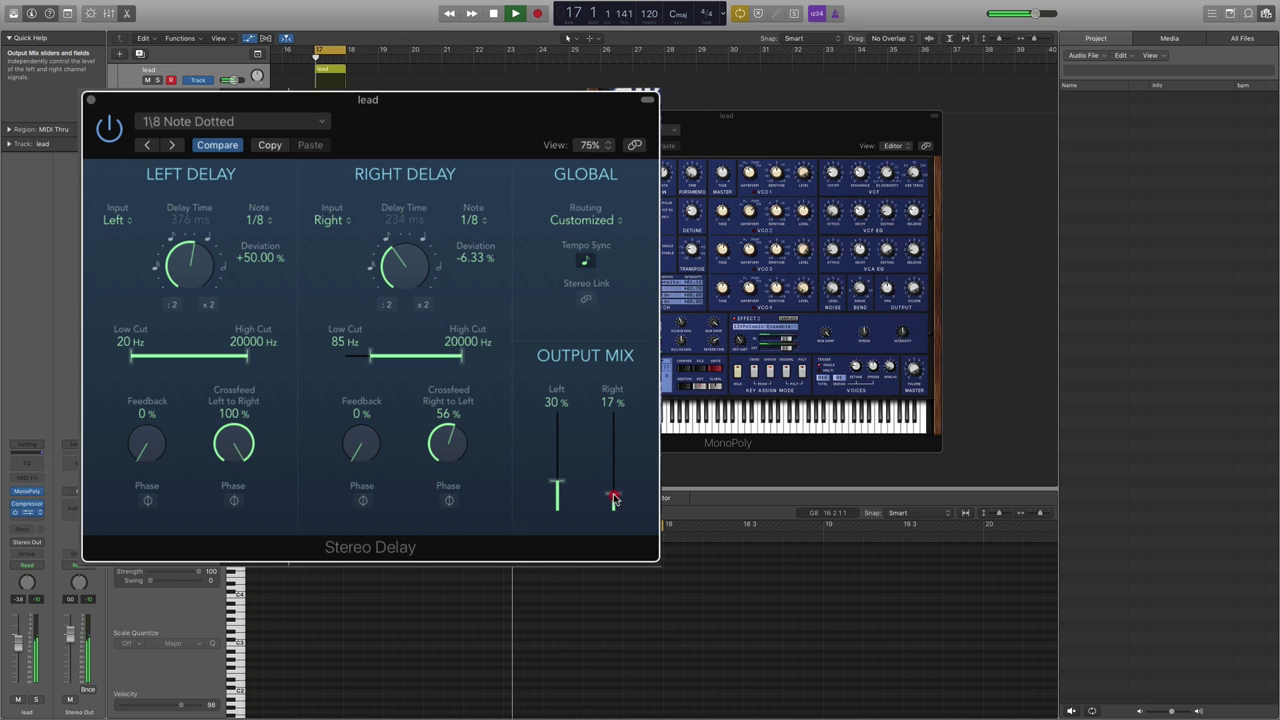
left_click_drag(614, 499, 614, 490)
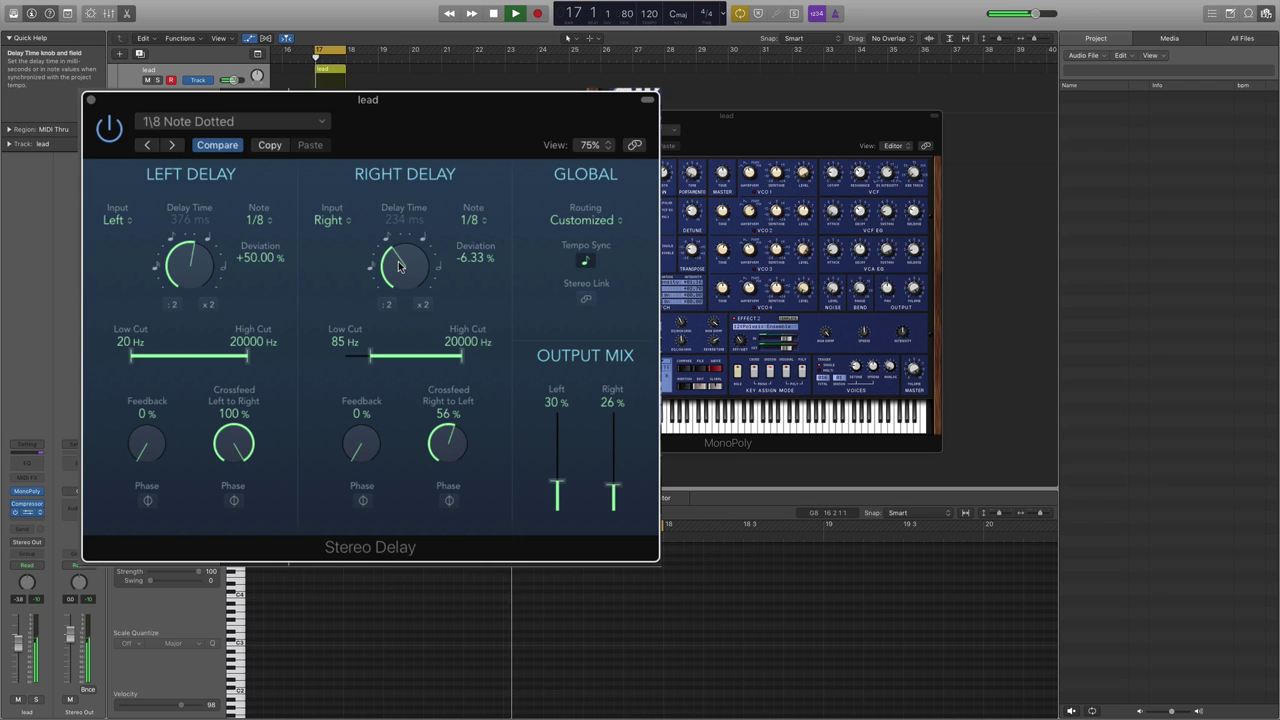
- Set left delay to 1/8 dotted, output mix 24% left / 16% right, crossfeed 79%
mouse_move(190, 262)
left_mouse_down()
mouse_move(183, 270)
mouse_move(195, 262)
left_mouse_up()
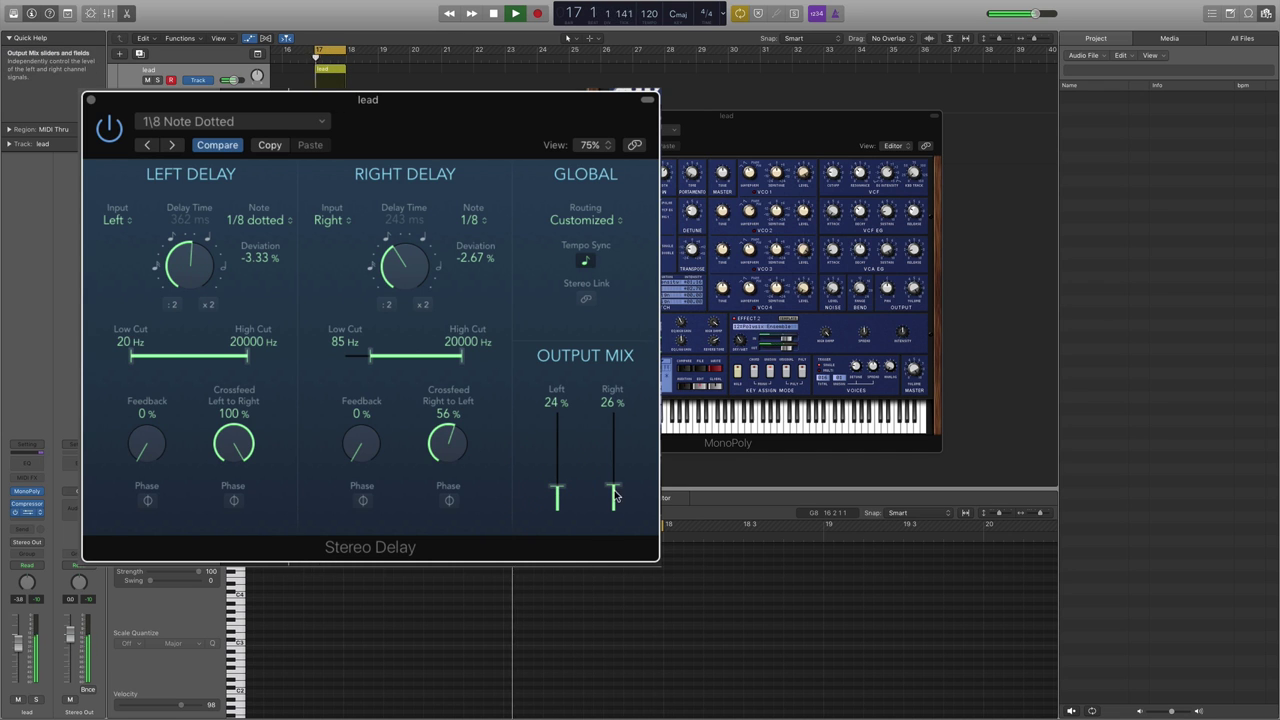
left_click_drag(613, 488, 614, 503)
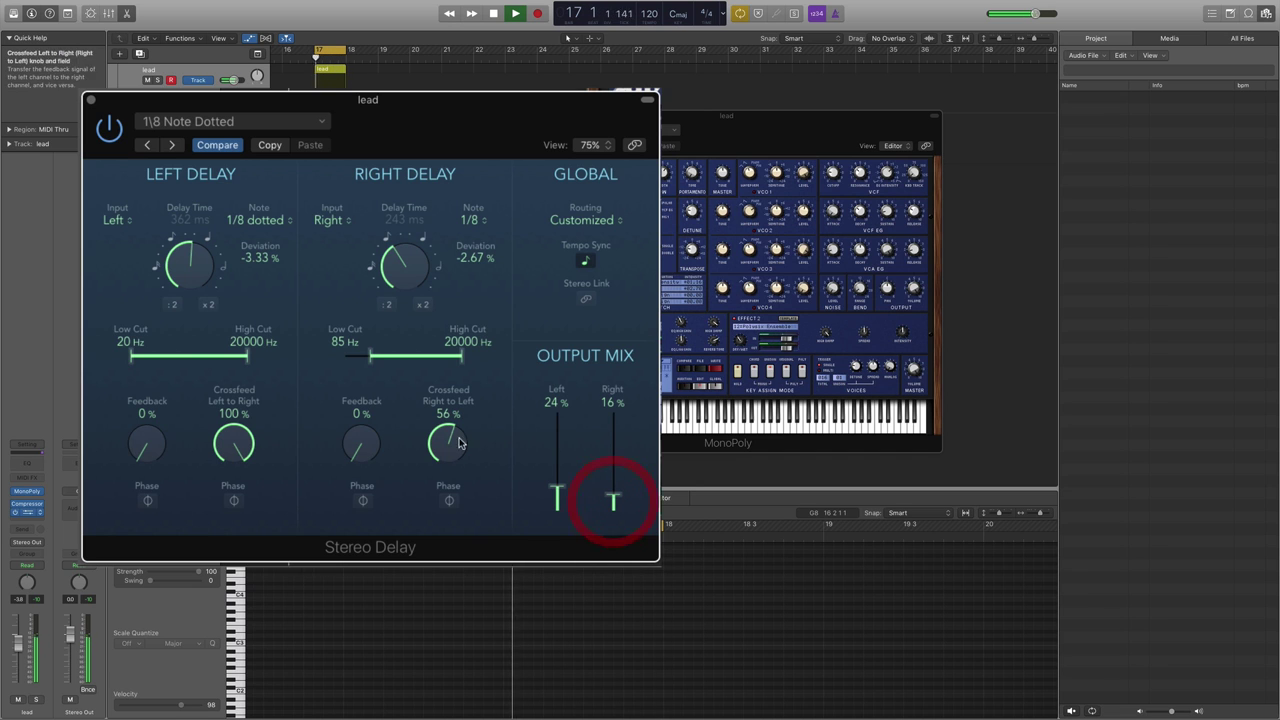
left_click_drag(234, 446, 236, 495)
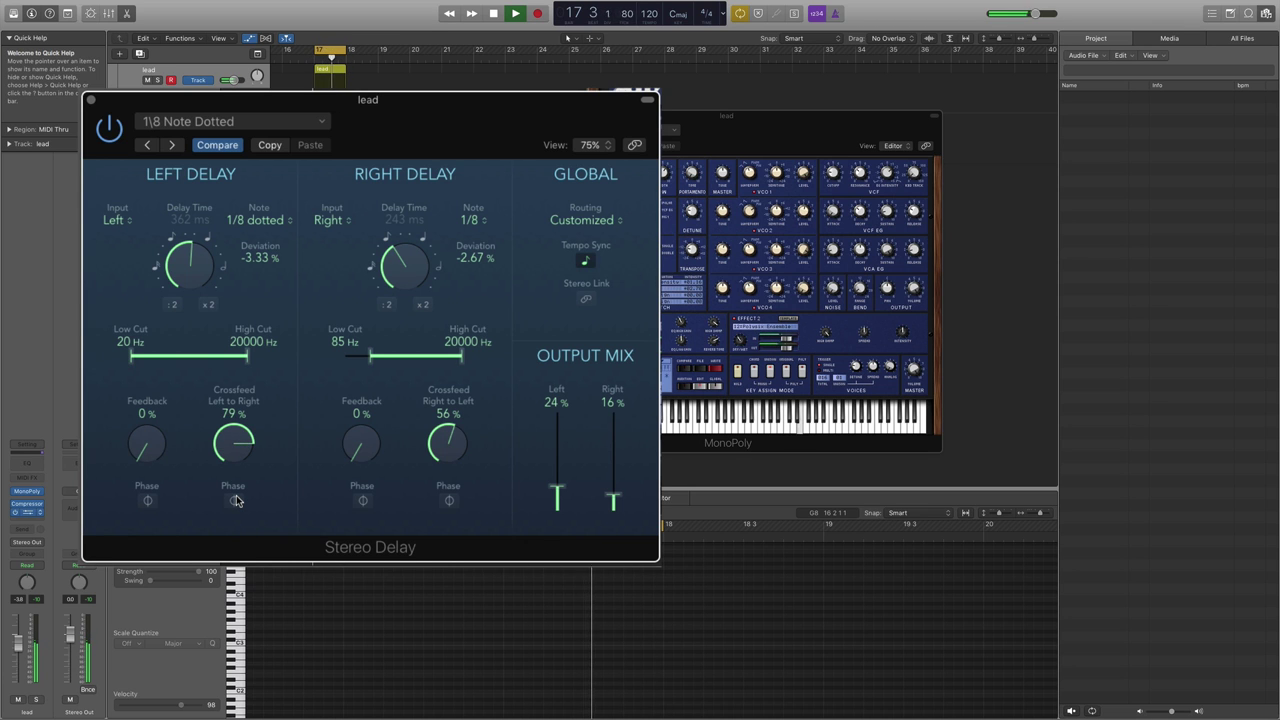
left_click_drag(368, 175, 957, 4)
- Insert an Enveloper on the lead track and pull its gain below 0% during playback
left_click(40, 512)
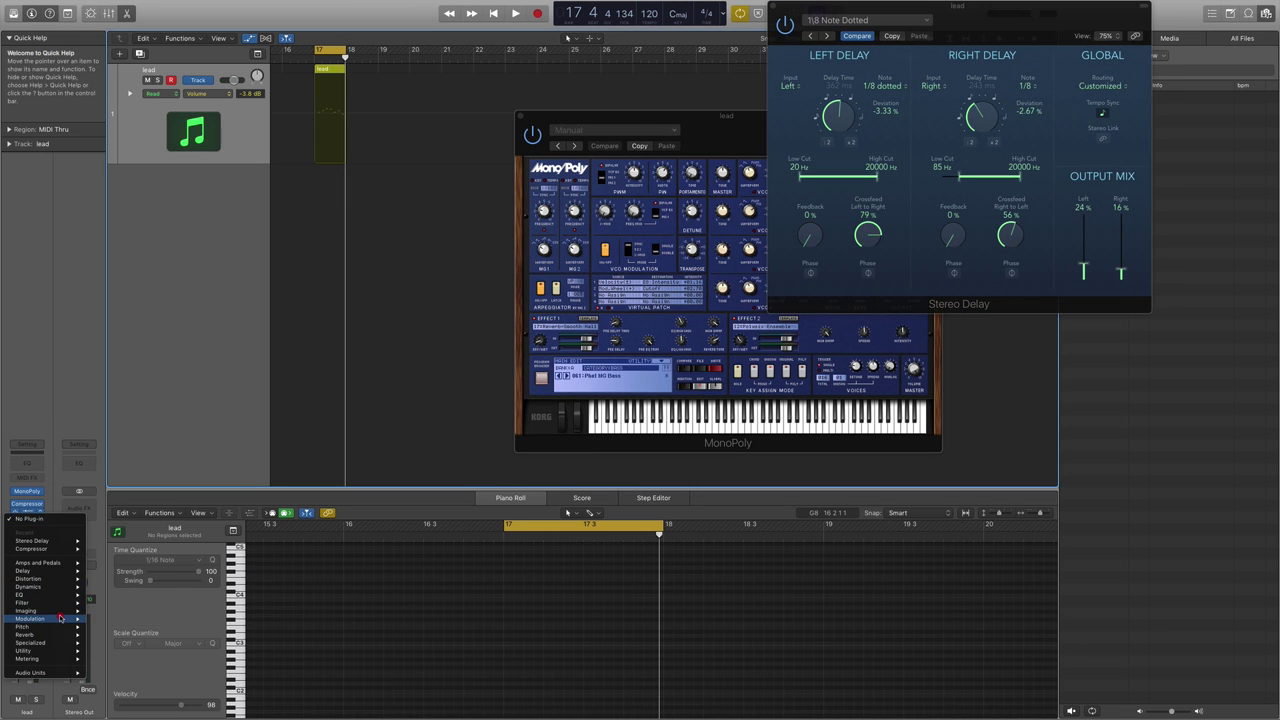
mouse_move(60, 618)
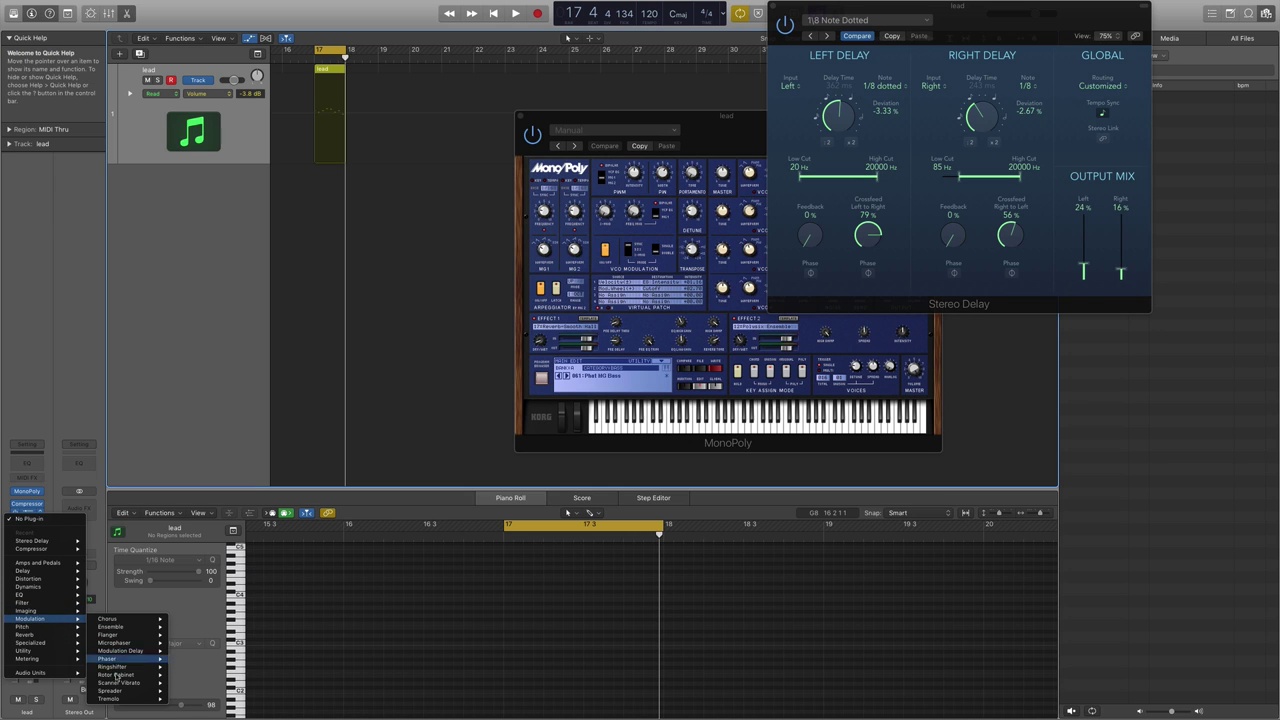
mouse_move(68, 595)
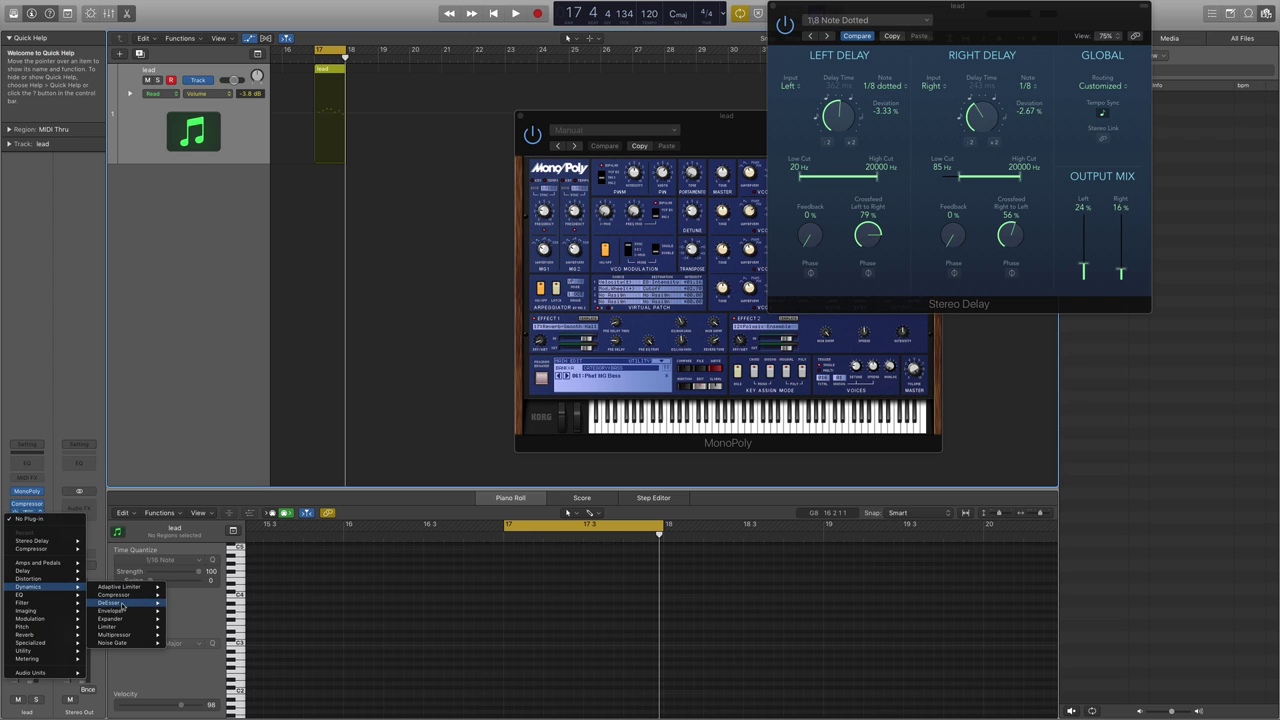
left_click(117, 614)
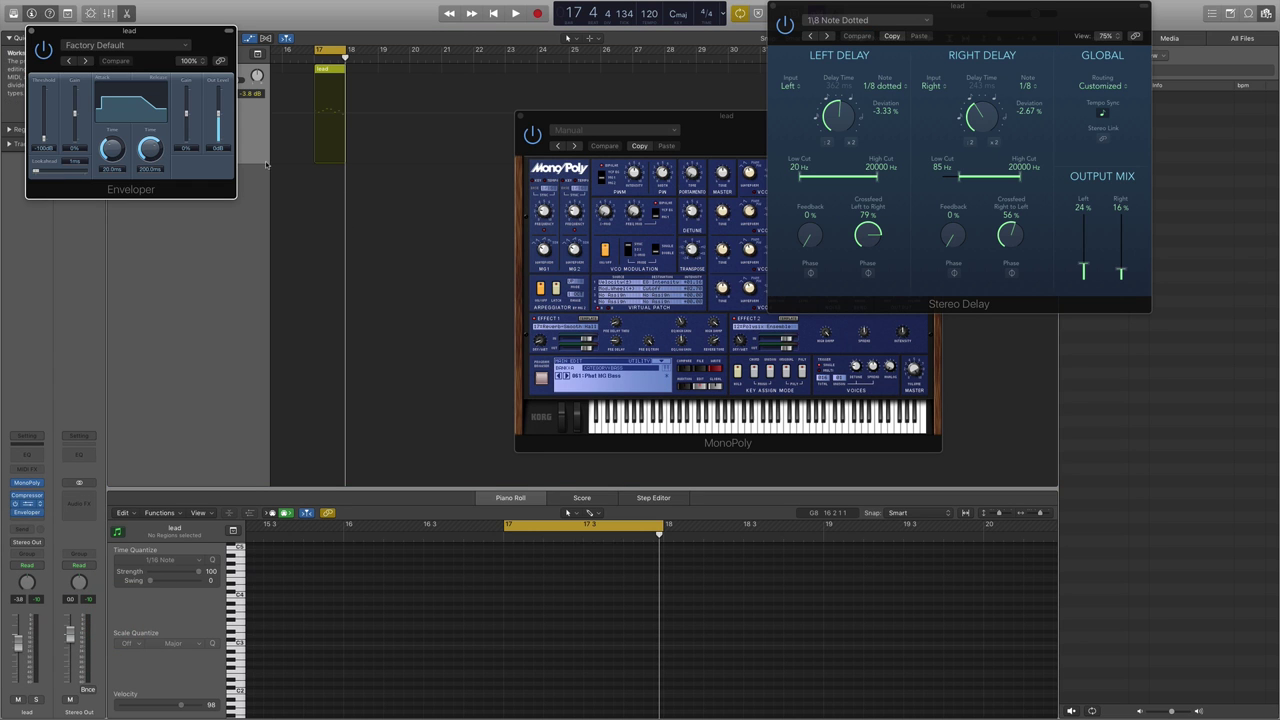
key("space")
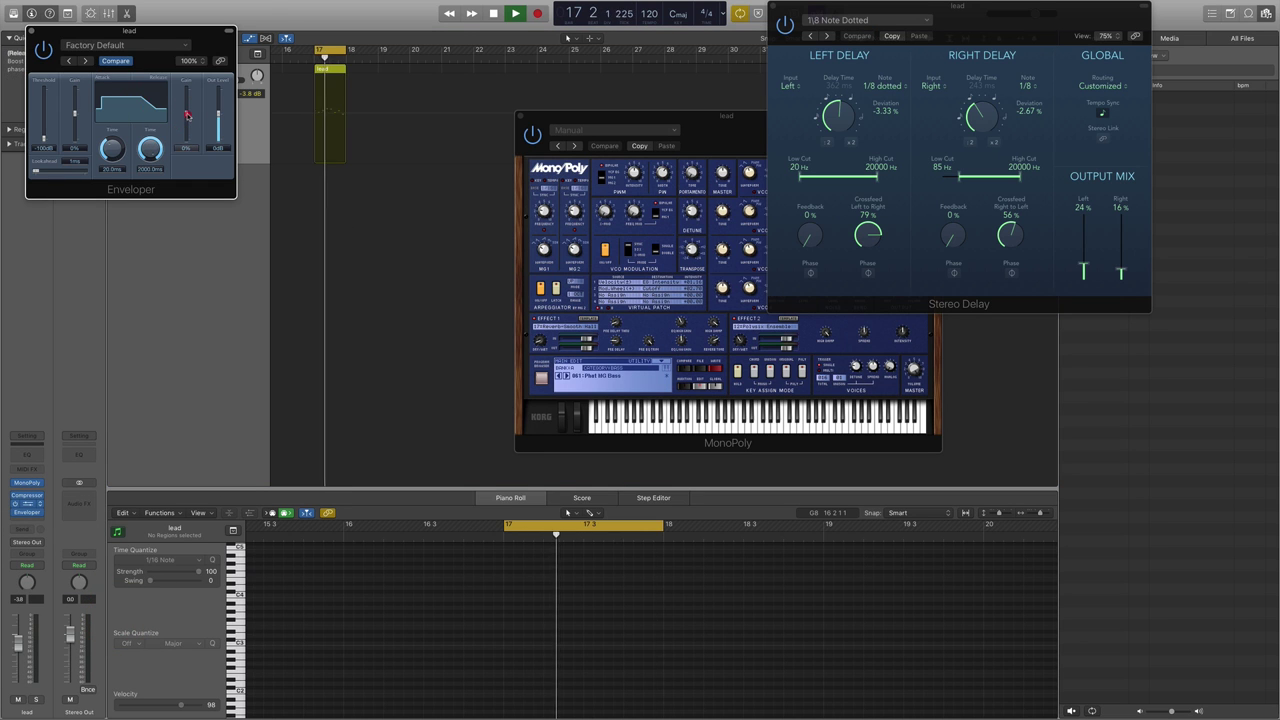
left_click_drag(185, 120, 187, 136)
left_click_drag(333, 221, 333, 207)
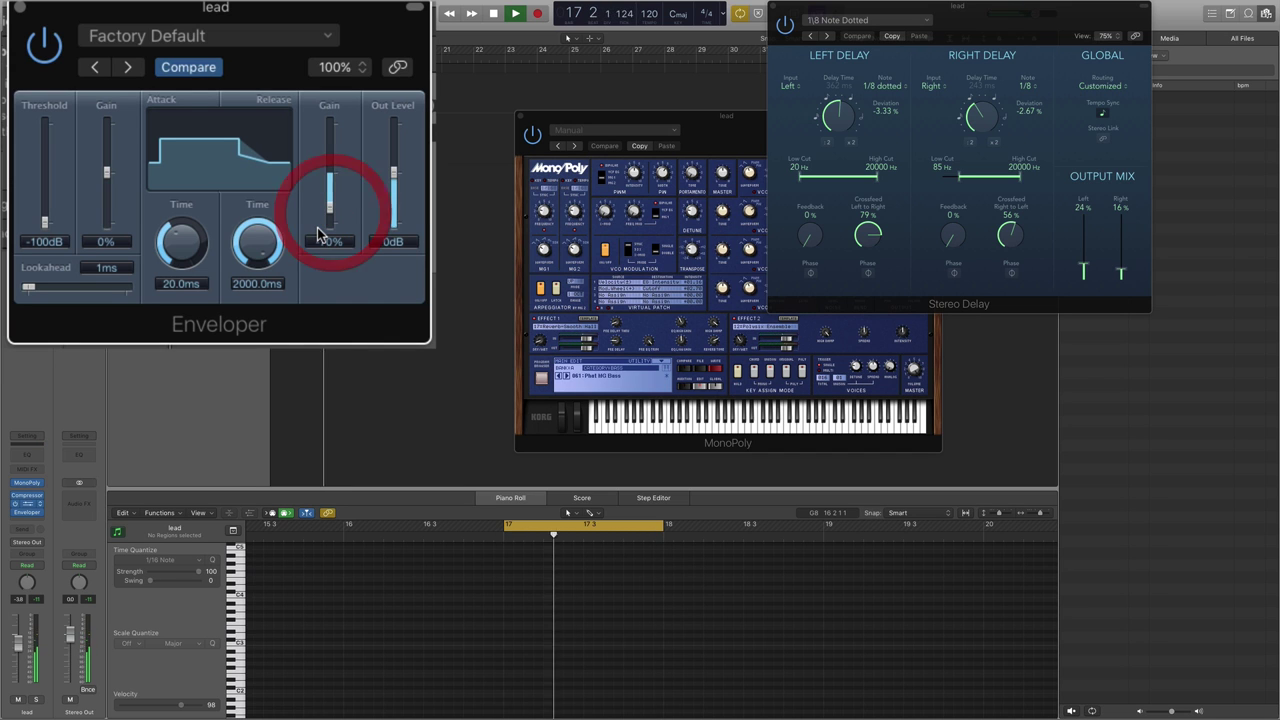
- Insert a Utility Gain plug-in after the Enveloper and set it to -7.5 dB
left_click(45, 508)
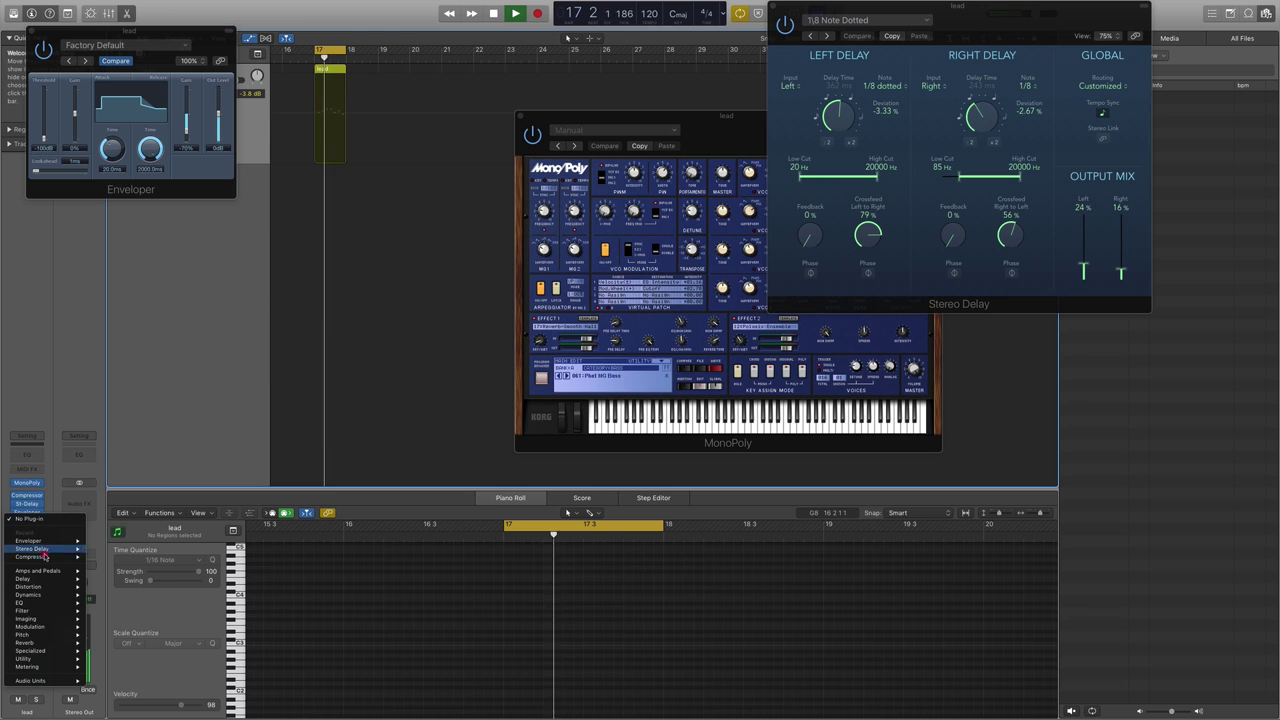
mouse_move(47, 668)
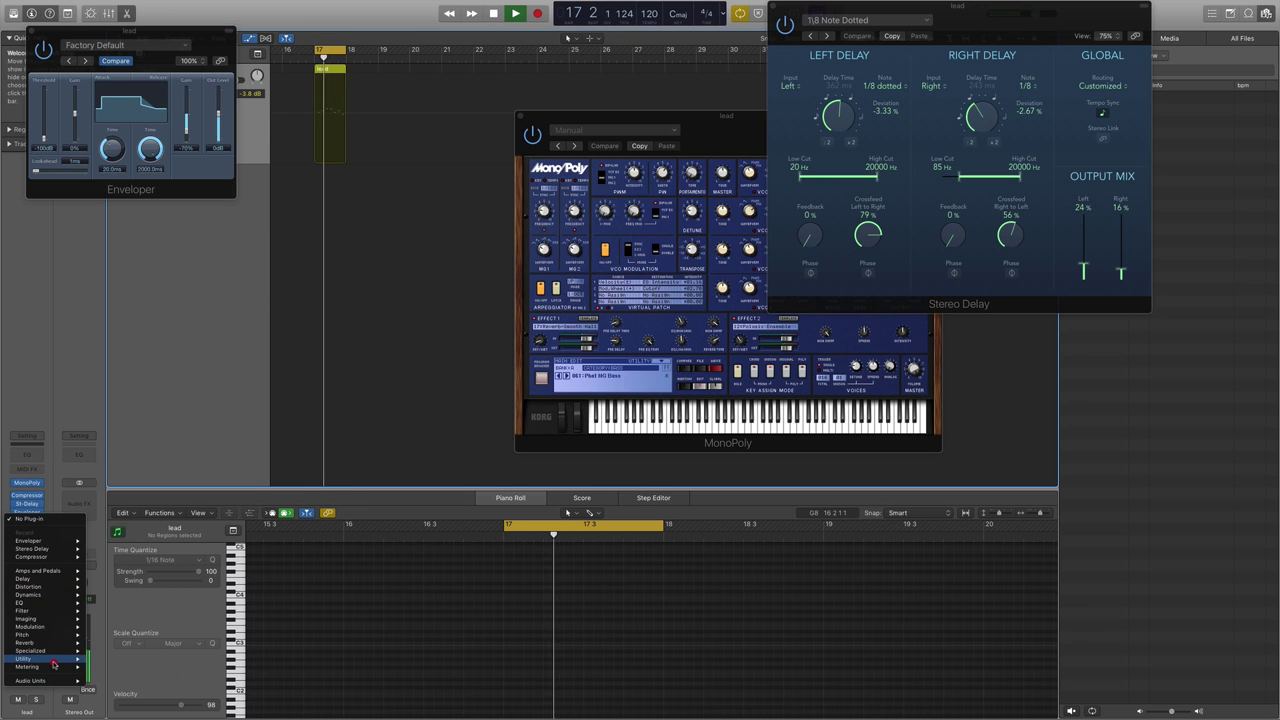
left_click(147, 662)
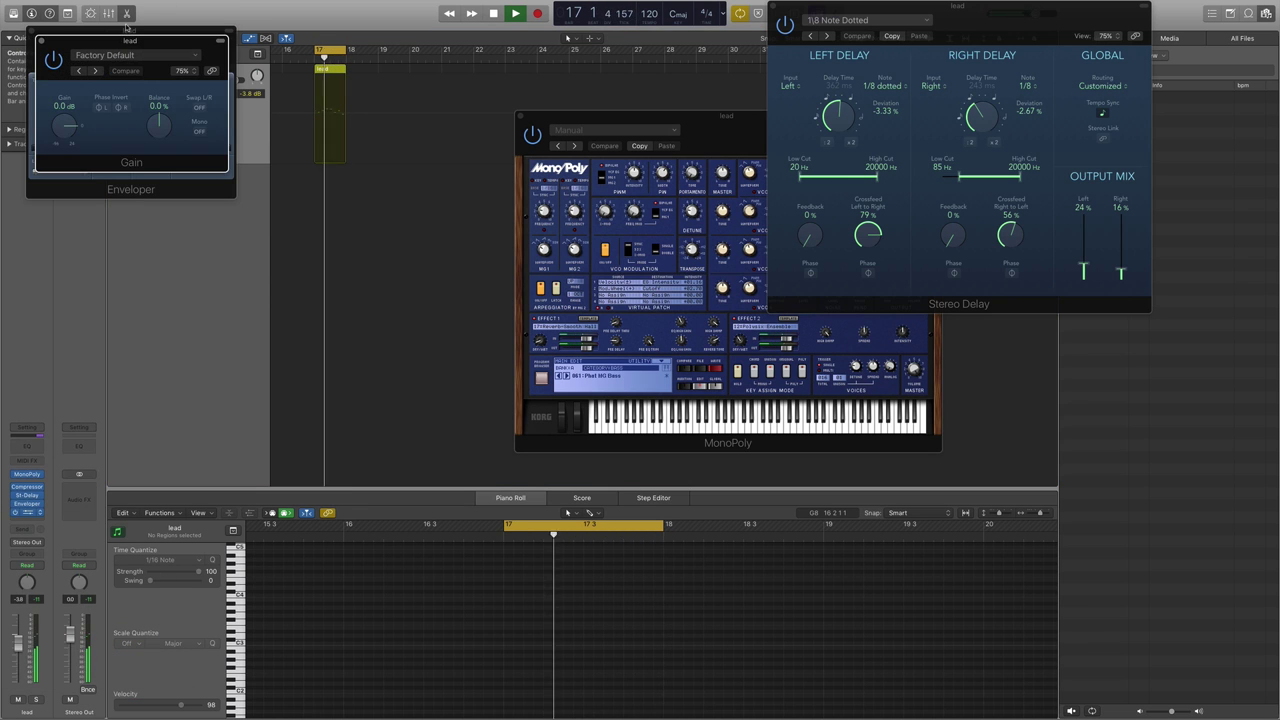
left_click_drag(124, 33, 405, 231)
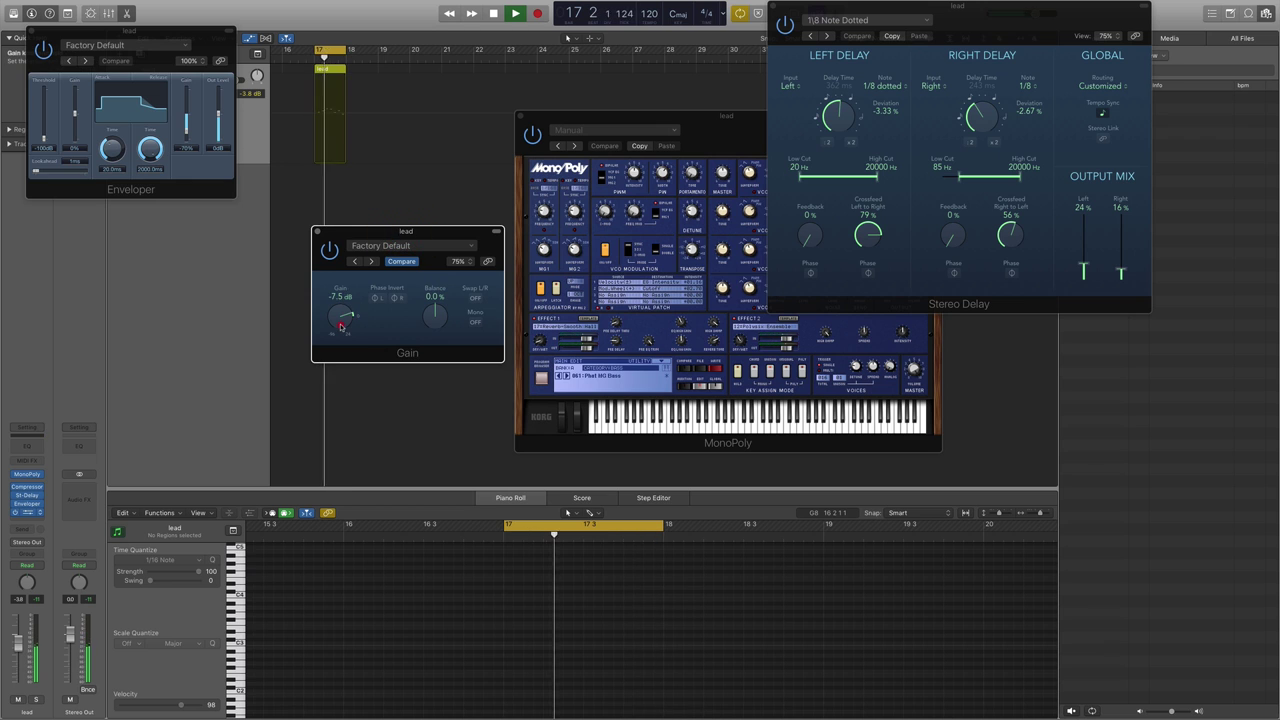
left_click_drag(340, 316, 340, 340)
left_click_drag(363, 239, 366, 217)
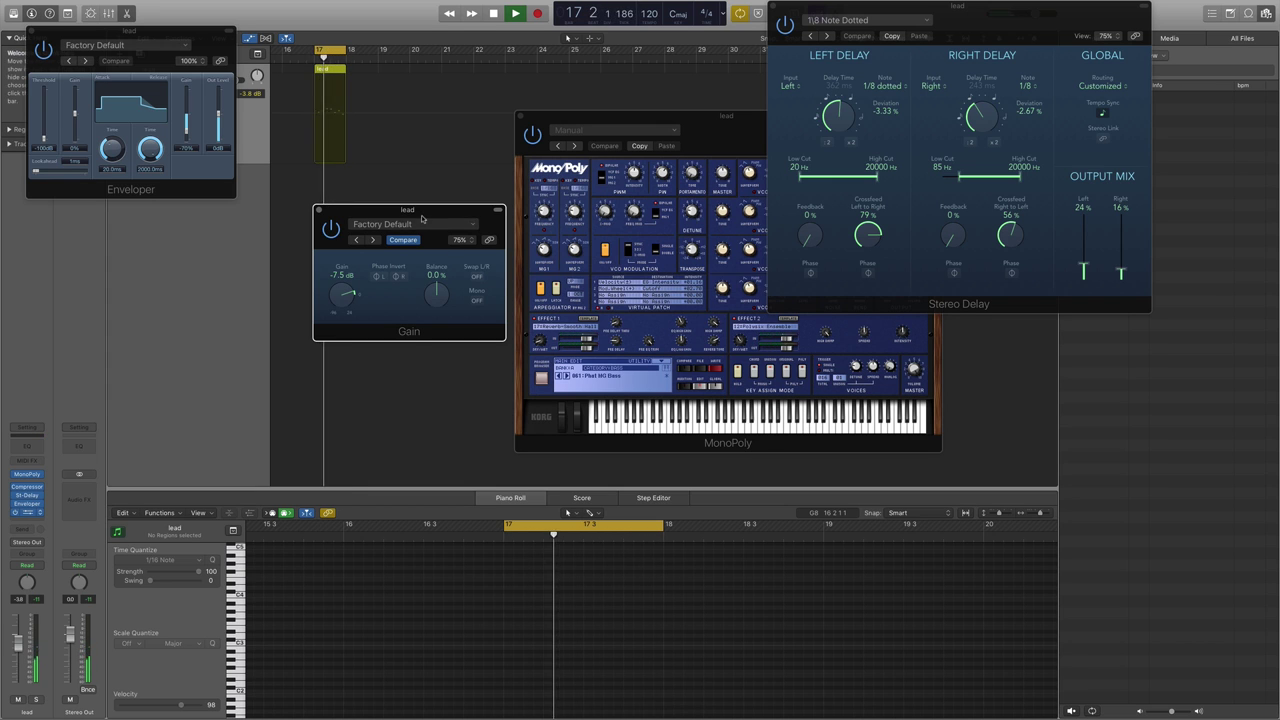
left_click_drag(422, 214, 449, 176)
left_click_drag(400, 213, 457, 319)
- Stop playback of the MonoPoly lead track, now ending in a -7.5 dB Gain
key("space")
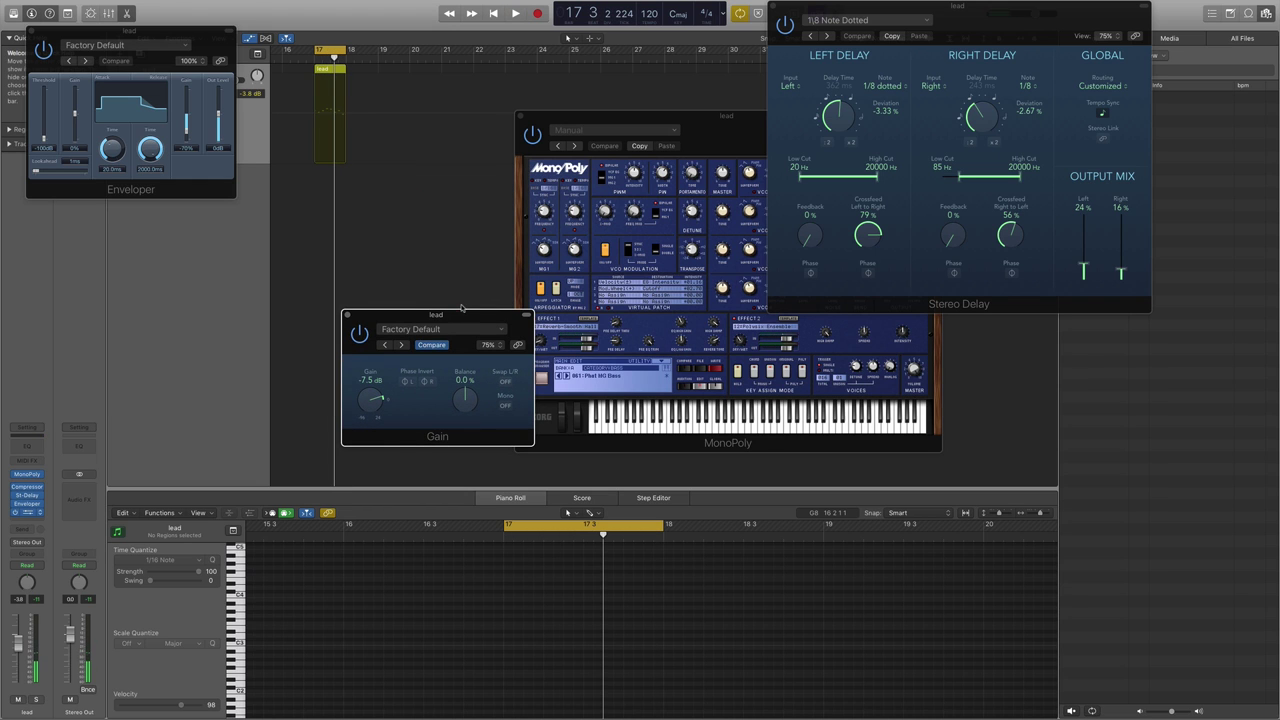